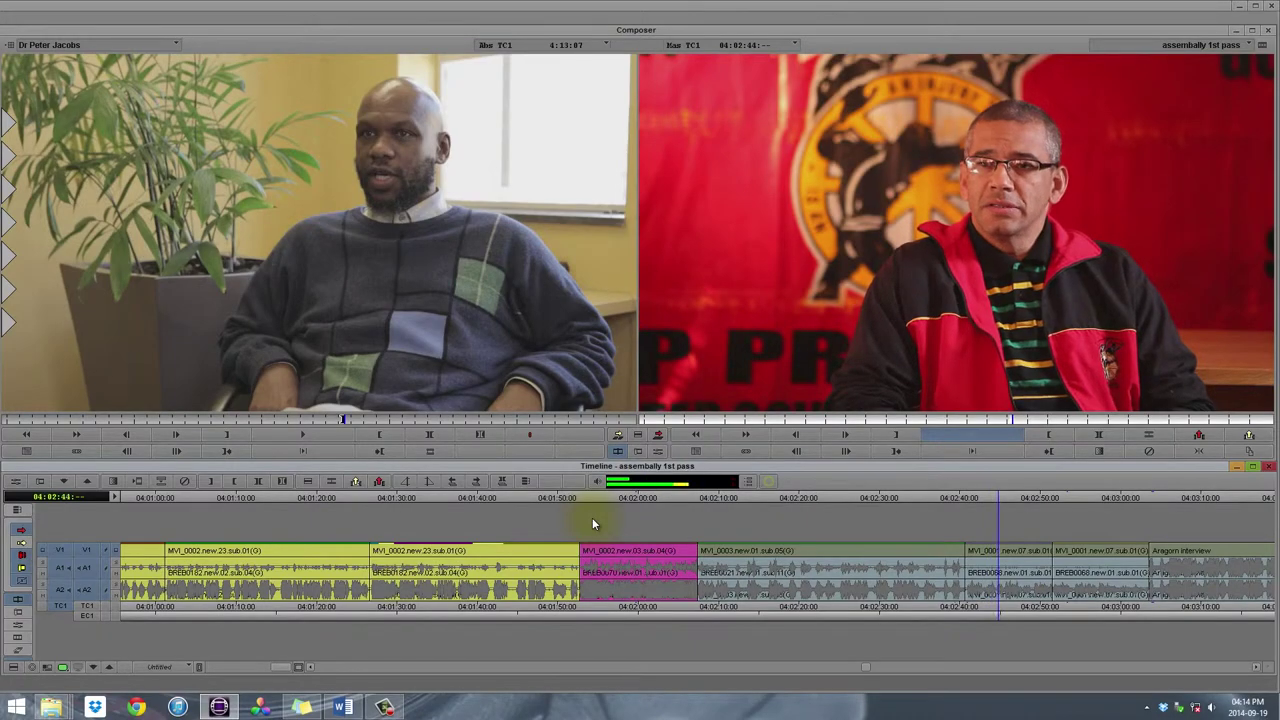
- Extract the MVI_0001.new.07 clip at 04:02:46 from assembally 1st pass and review the closed gap
{"action": "key", "text": "space"}
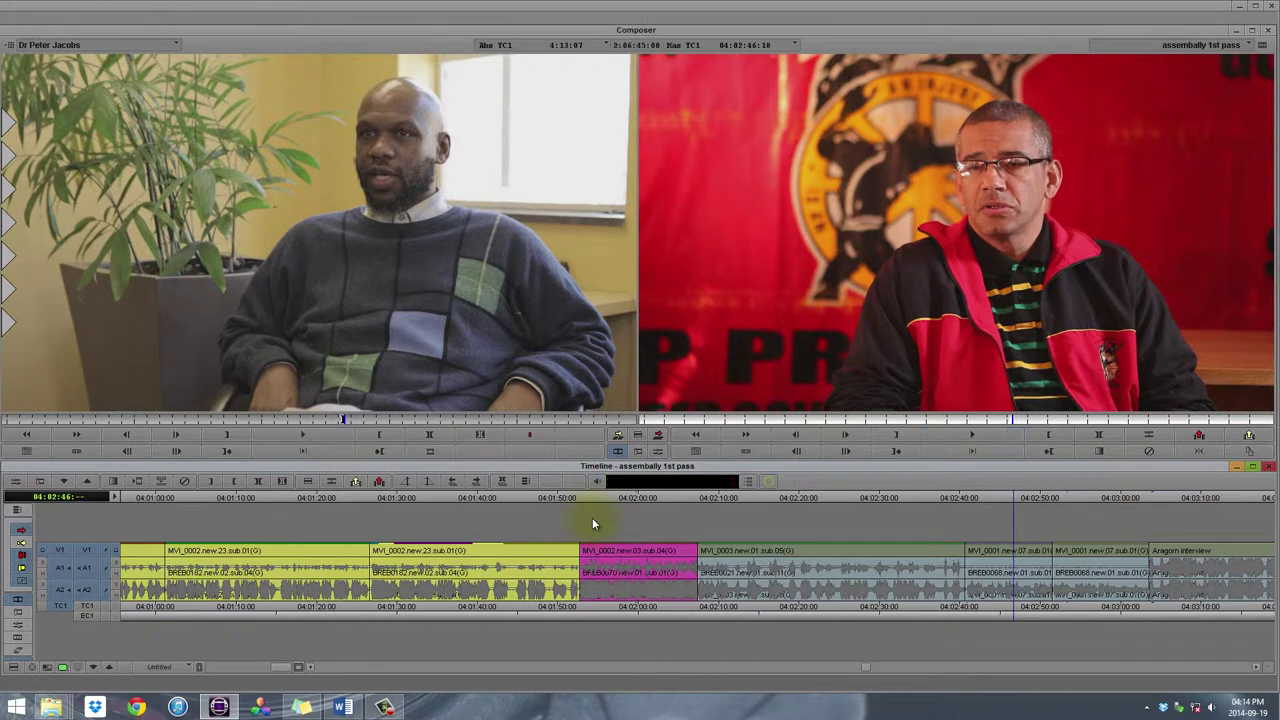
{"action": "key", "text": "t"}
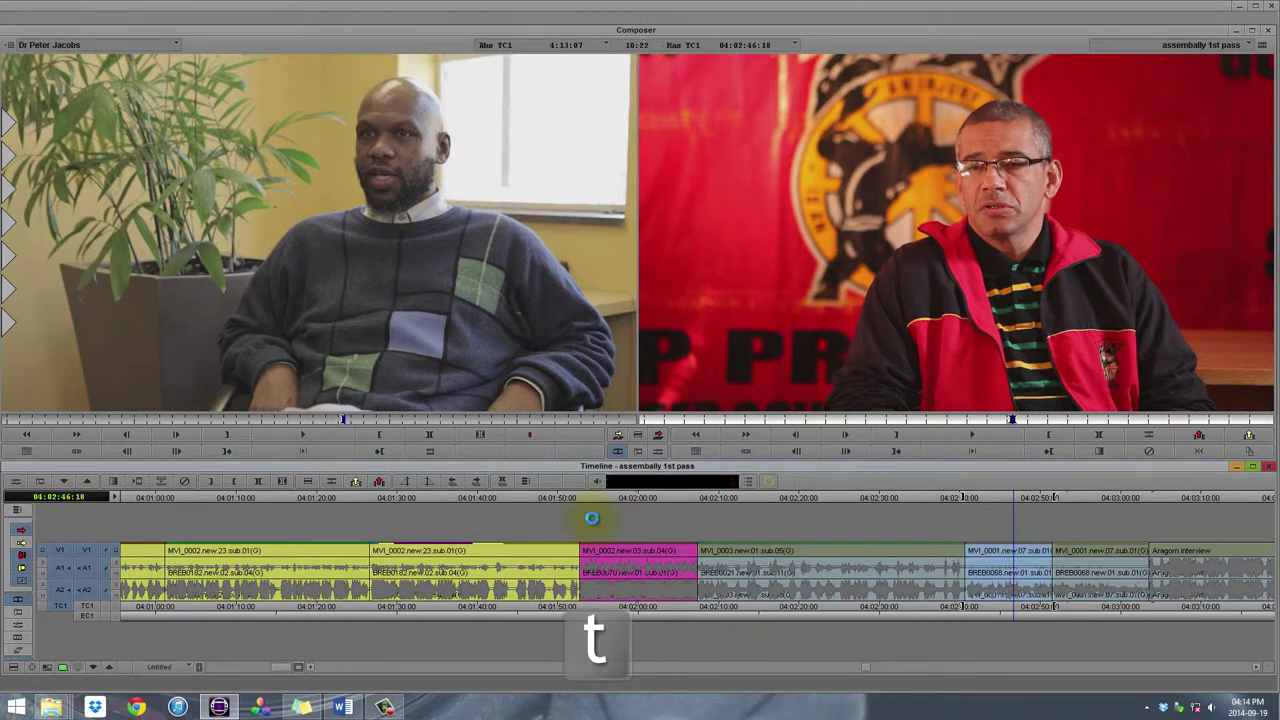
{"action": "key", "text": "x"}
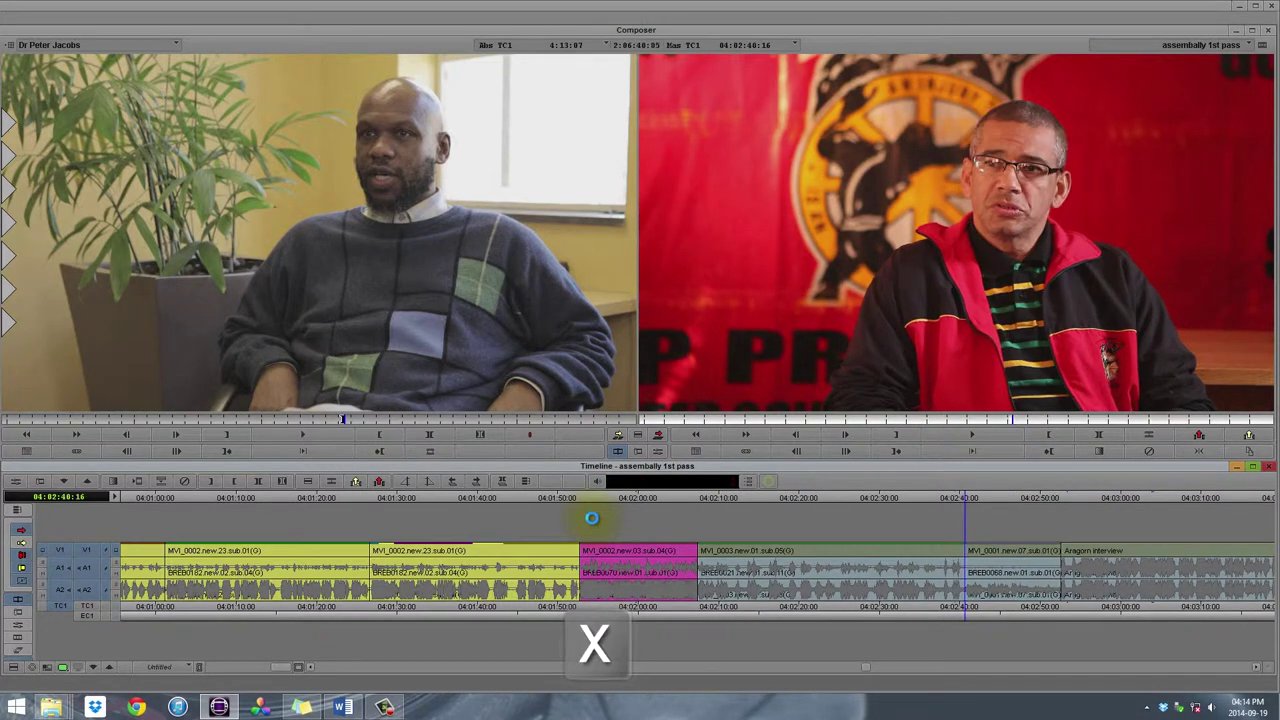
{"action": "key", "text": "space"}
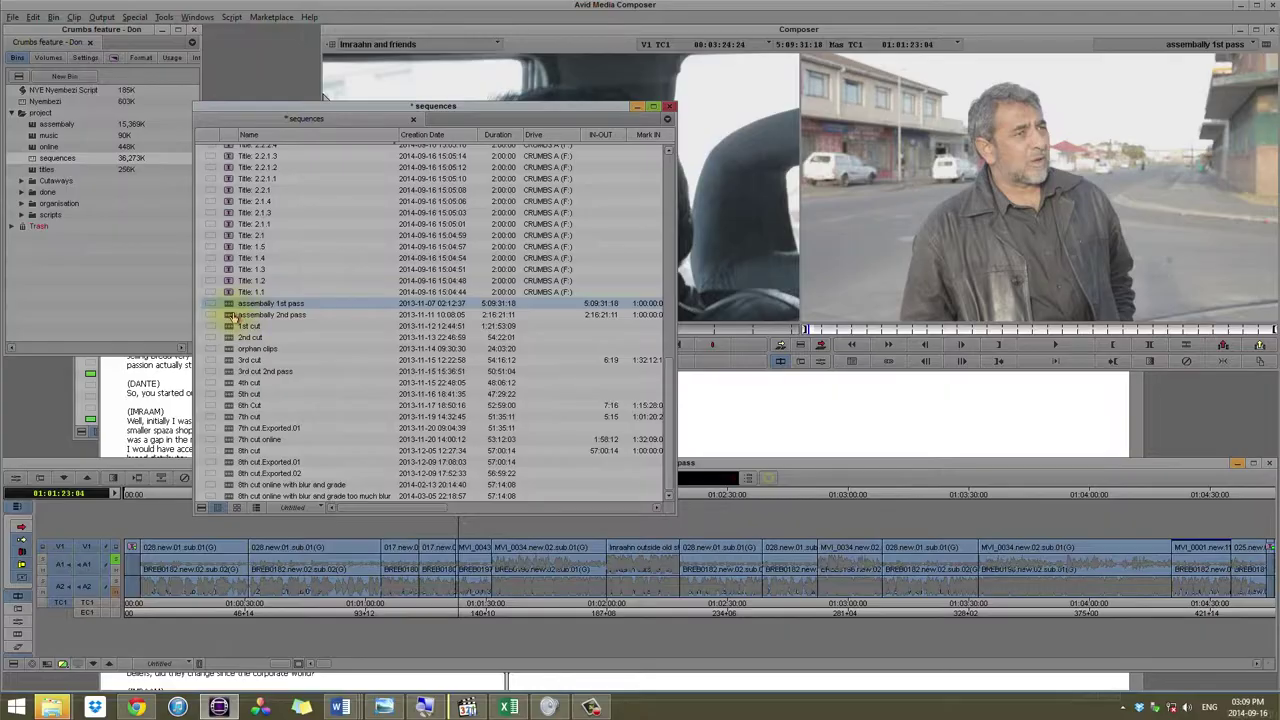
{"action": "left_click", "coordinate": [228, 314]}
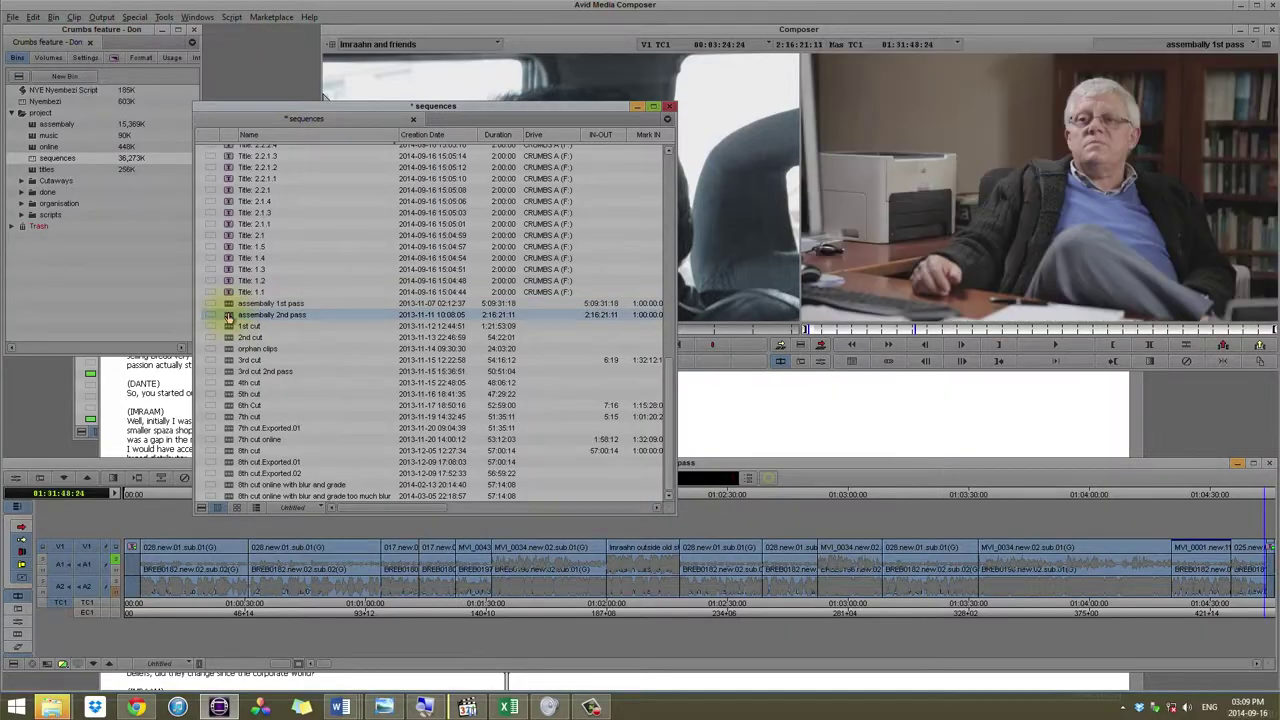
- Load assembally 2nd pass, then bring the timeline forward and scrub back through the 1st cut
{"action": "double_click", "coordinate": [228, 314]}
{"action": "left_click_drag", "start_coordinate": [822, 333], "coordinate": [1247, 331]}
{"action": "left_click", "coordinate": [828, 464]}
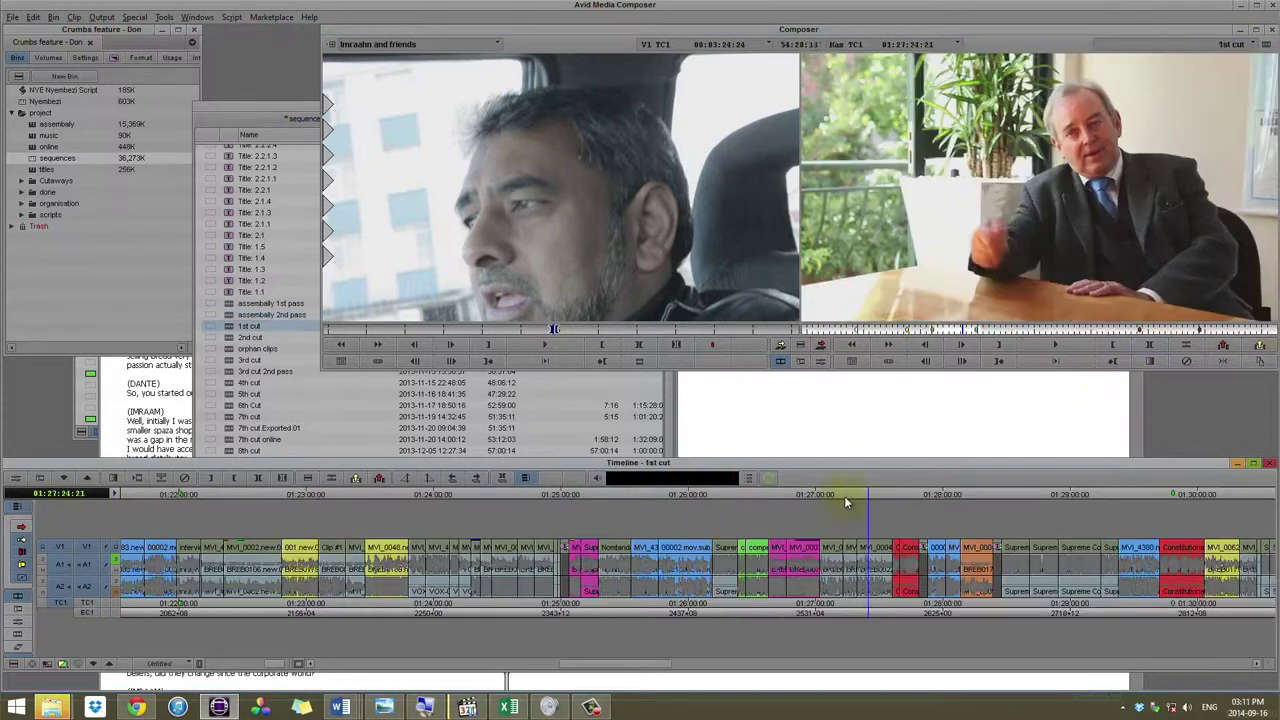
{"action": "left_click_drag", "start_coordinate": [844, 496], "coordinate": [590, 524]}
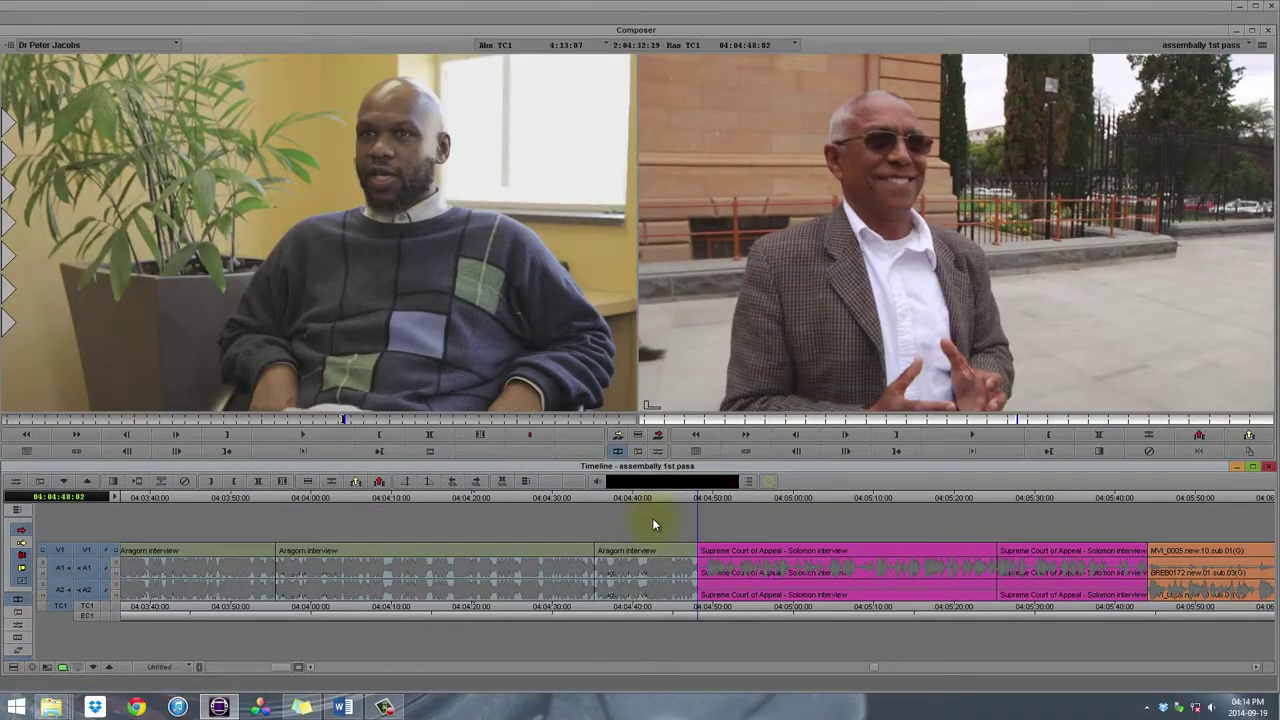
- Extract the Supreme Court of Appeal - Solomon clip and splice it back in at 04:06:14
{"action": "key", "text": "t"}
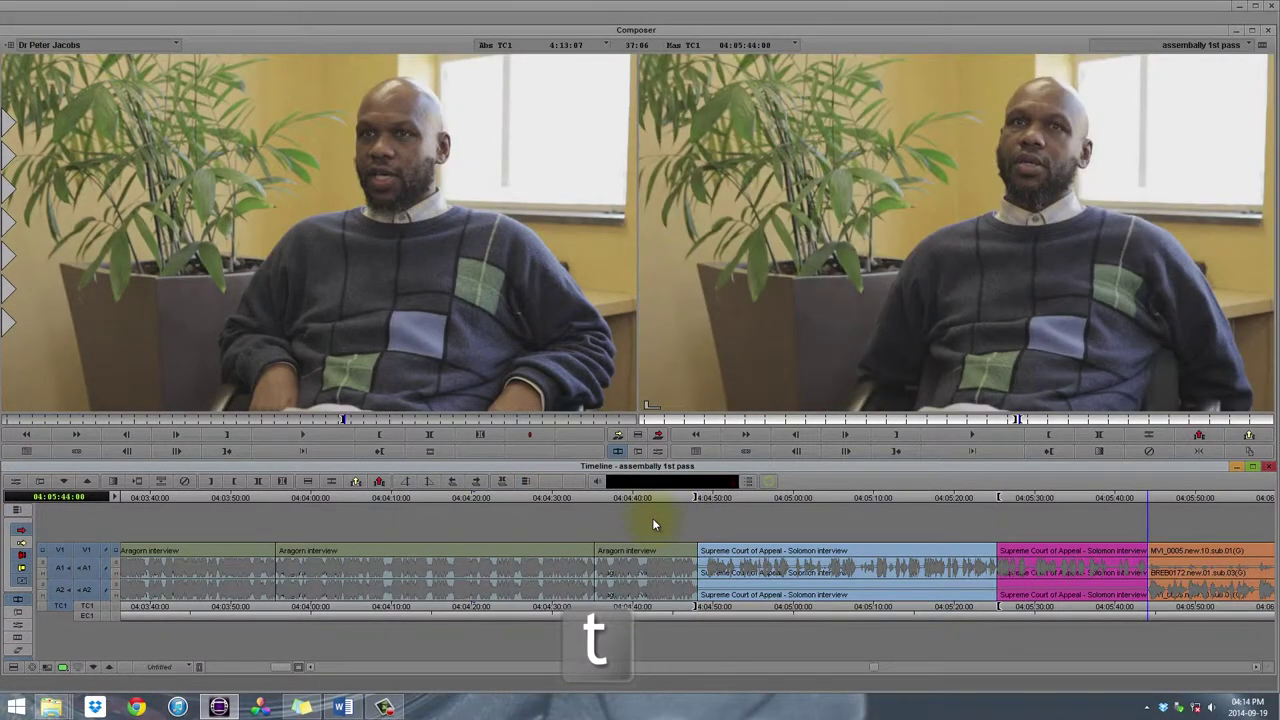
{"action": "key", "text": "Left"}
{"action": "key", "text": "0"}
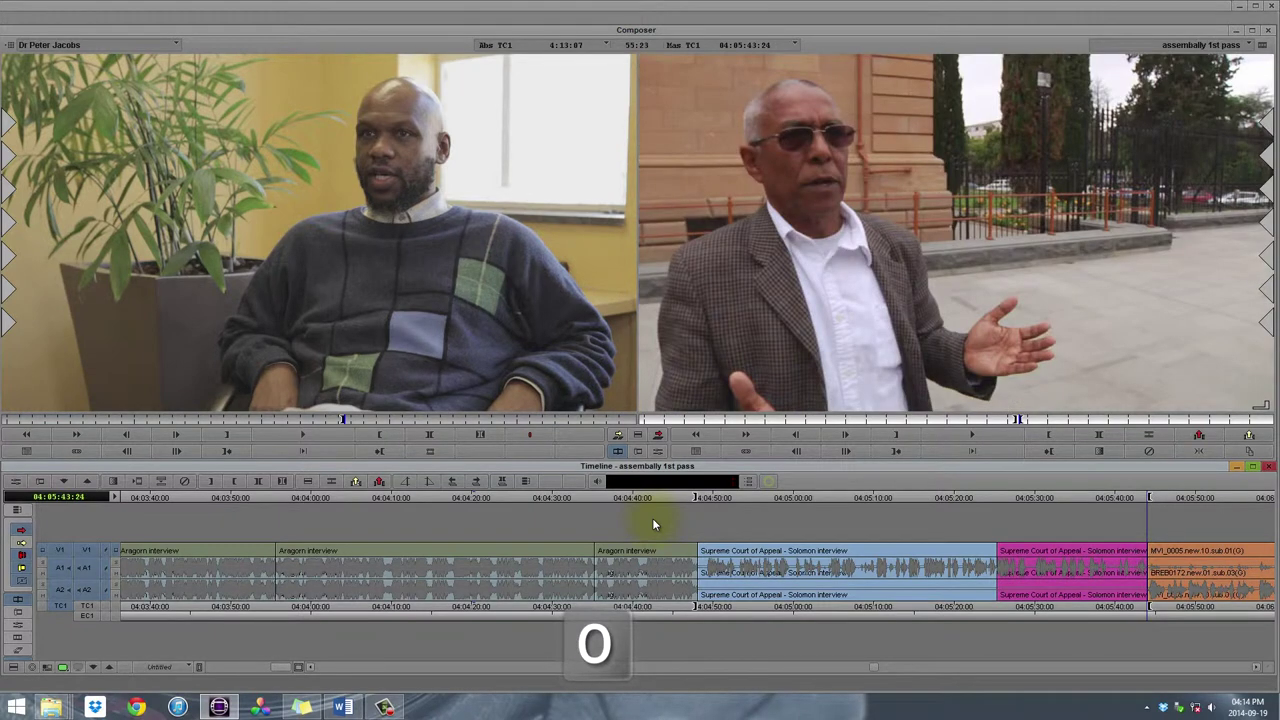
{"action": "key", "text": "alt+c"}
{"action": "key", "text": "alt+c"}
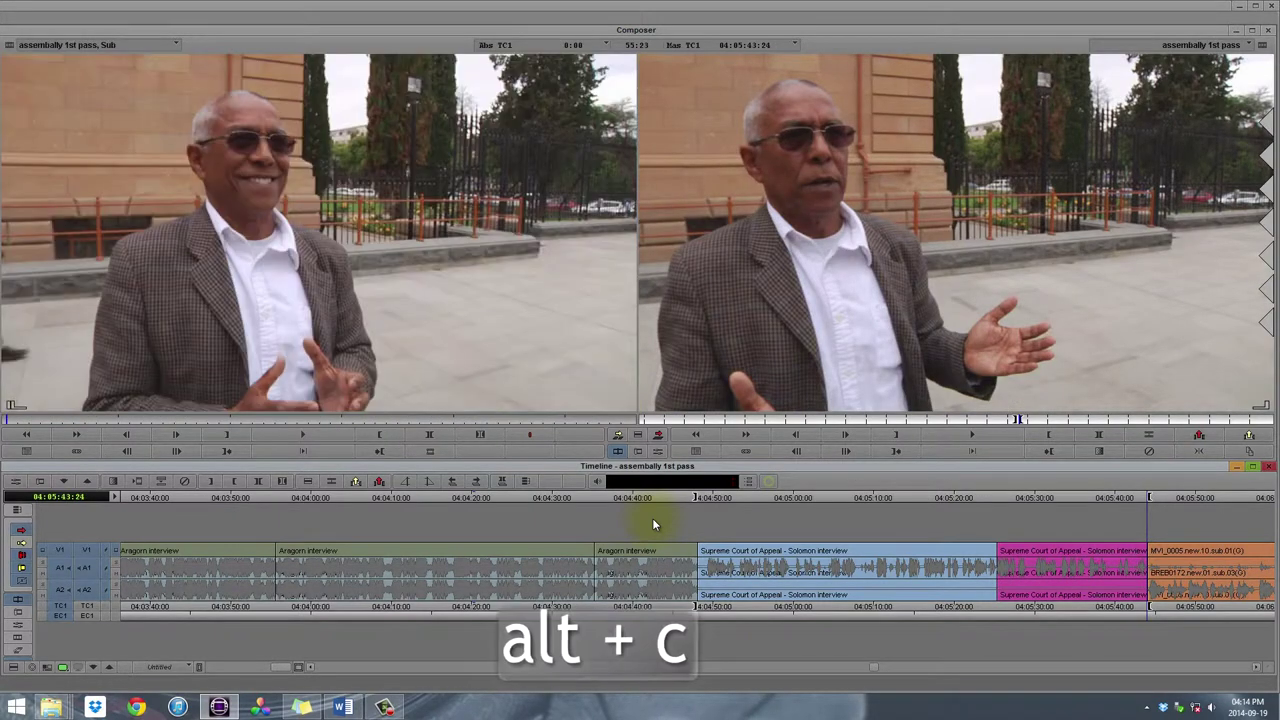
{"action": "key", "text": "x"}
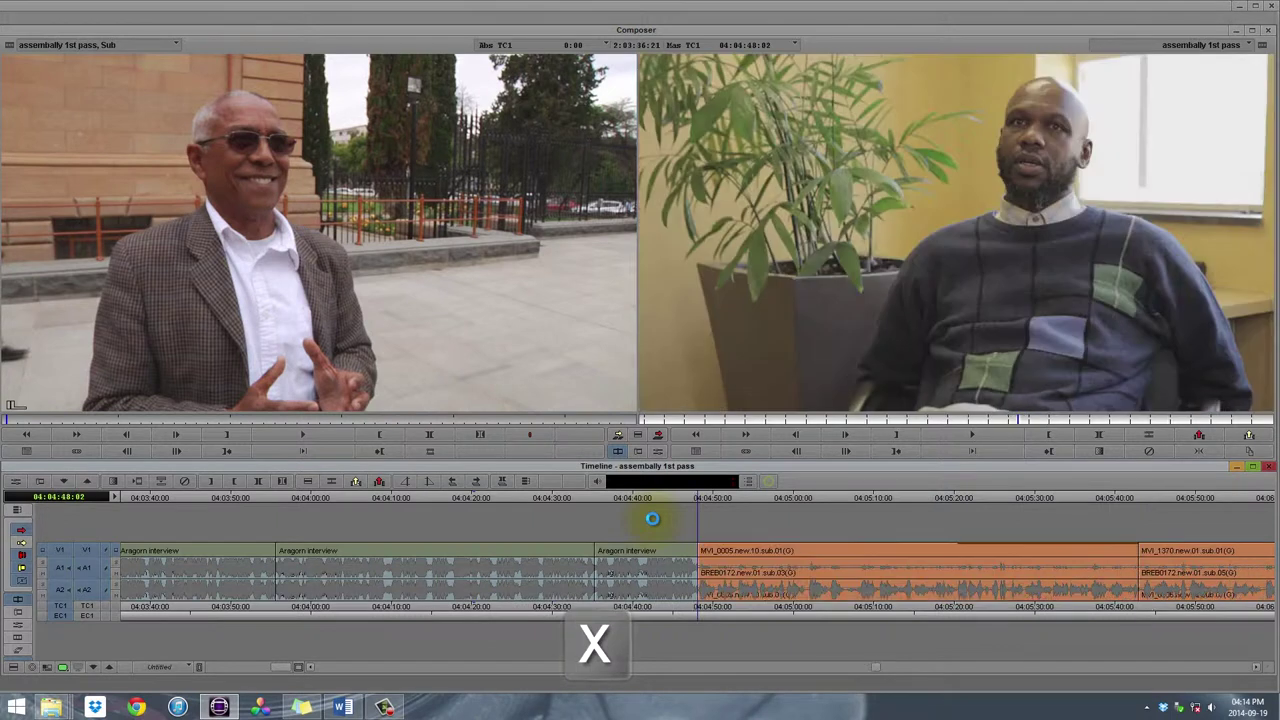
{"action": "key", "text": "s"}
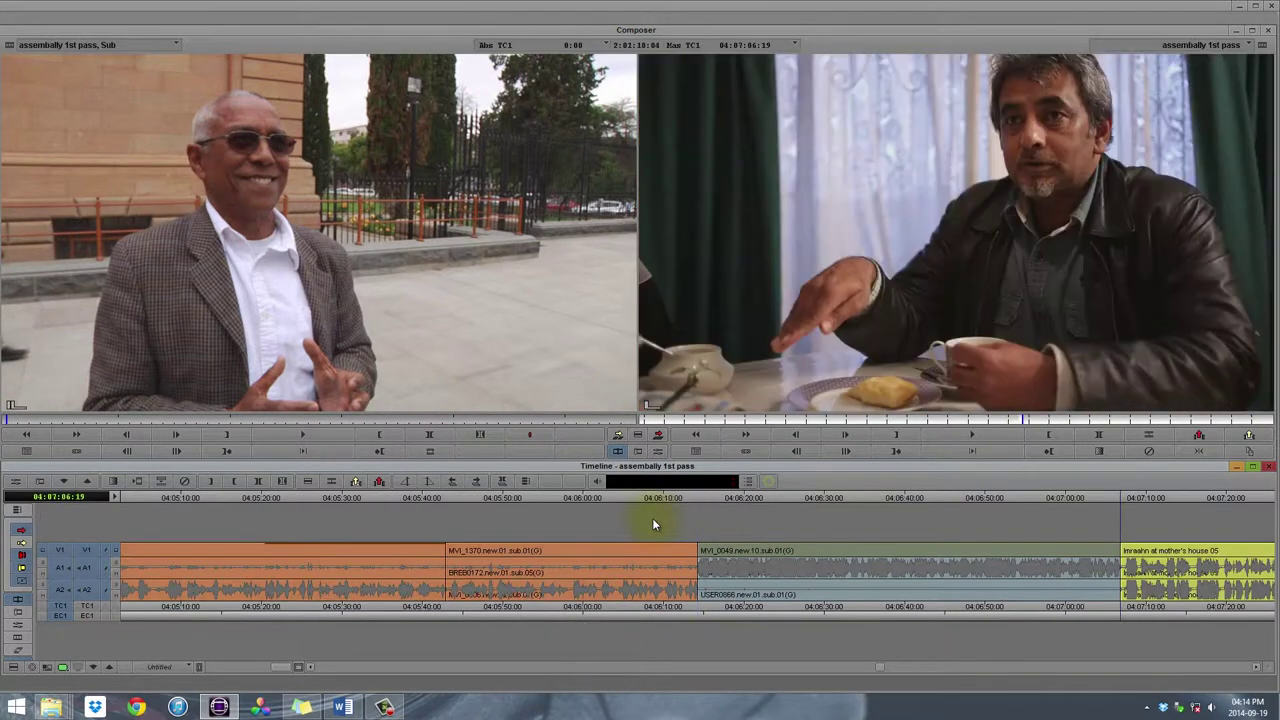
{"action": "key", "text": "a"}
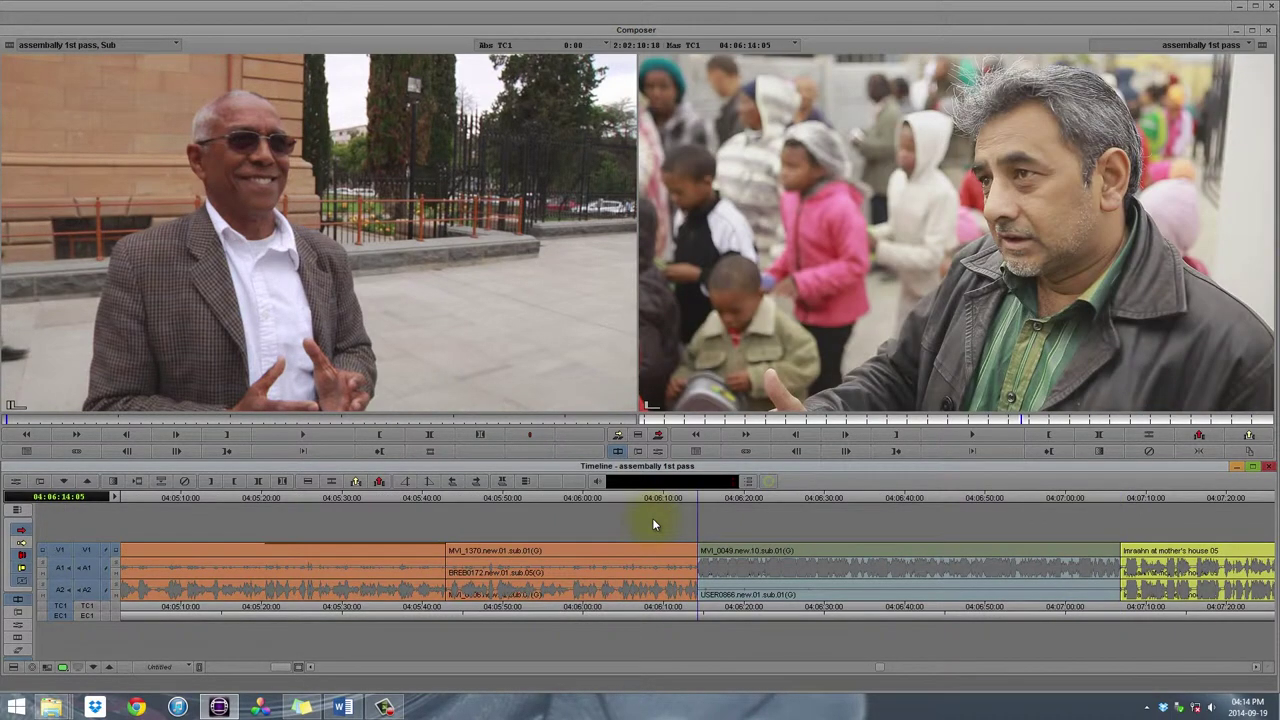
{"action": "key", "text": "v"}
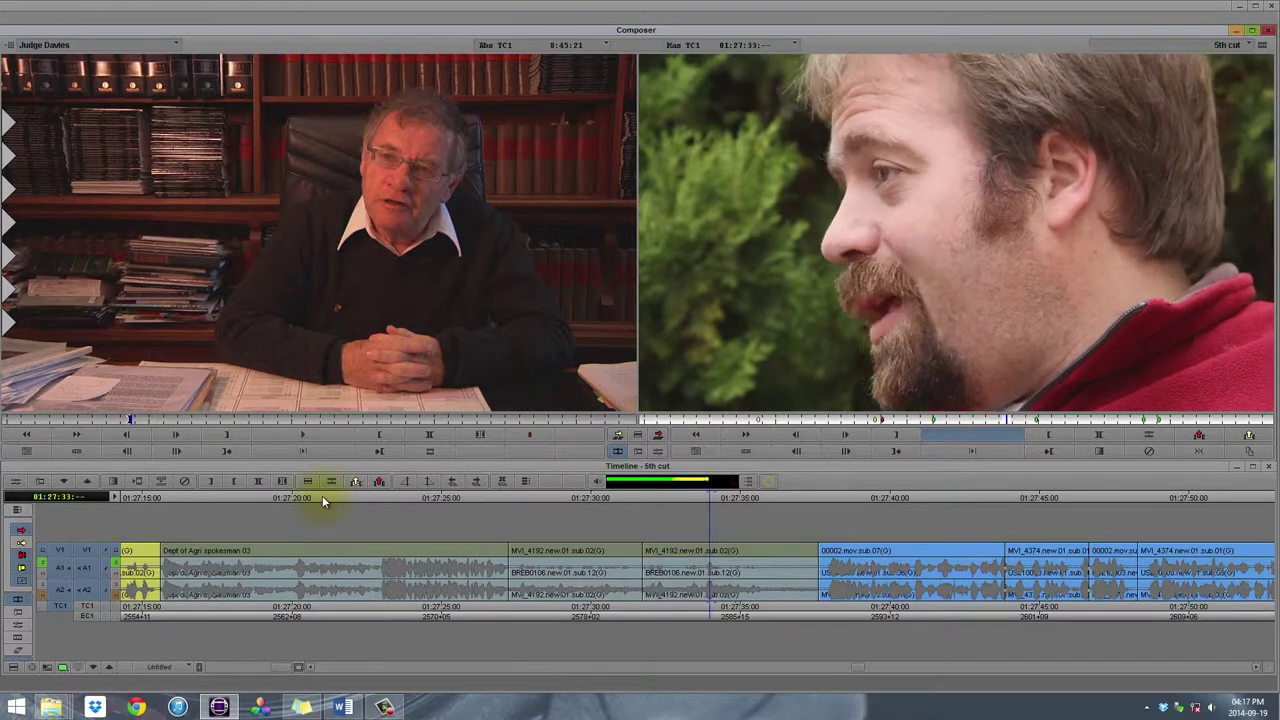
- Stop the 5th cut and park on the 01:27:31:18 edit with the timeline active
{"action": "key", "text": "space"}
{"action": "key", "text": "a"}
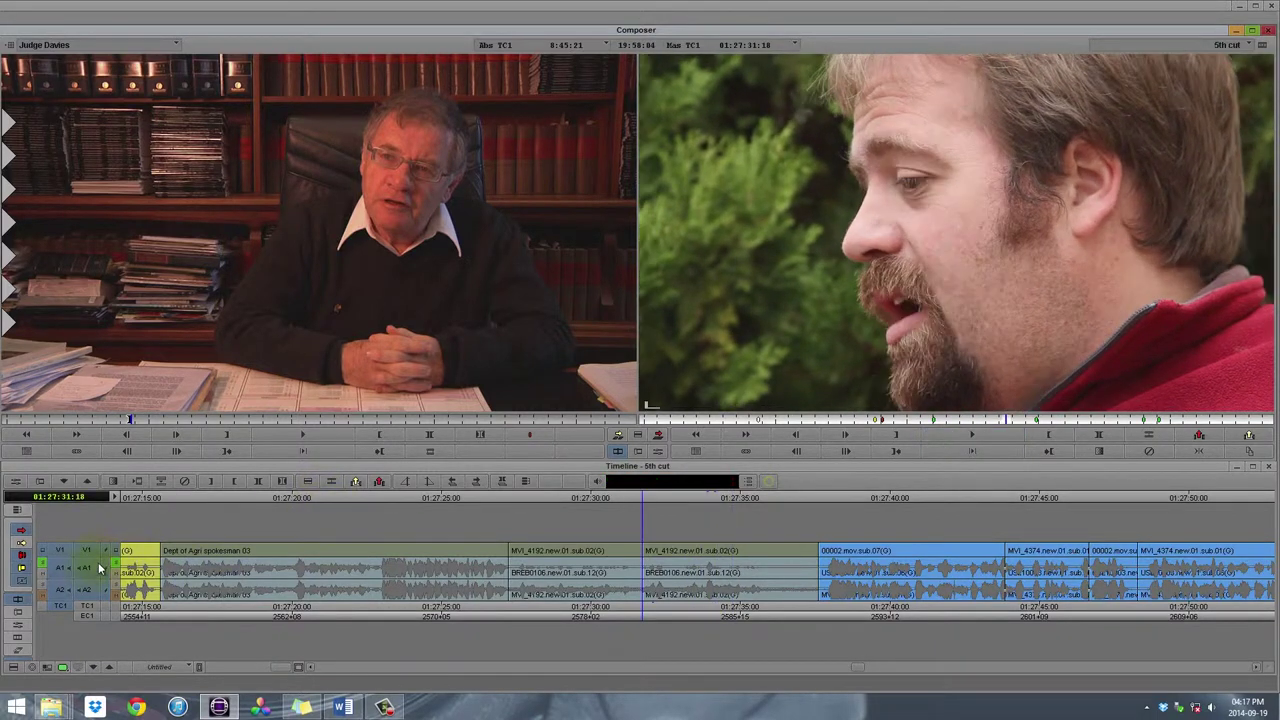
{"action": "left_click", "coordinate": [119, 528]}
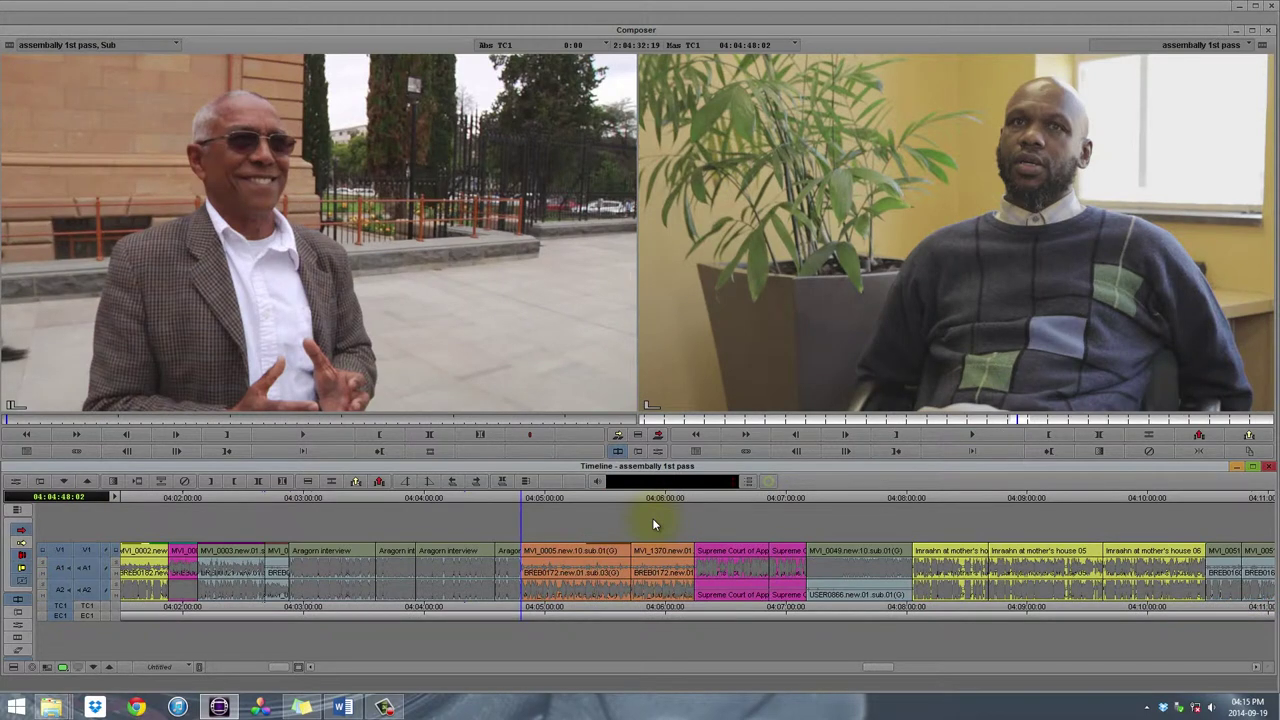
- Extract the MVI_0005 interview clip and splice it in after the MVI_0049 clip
{"action": "key", "text": "t"}
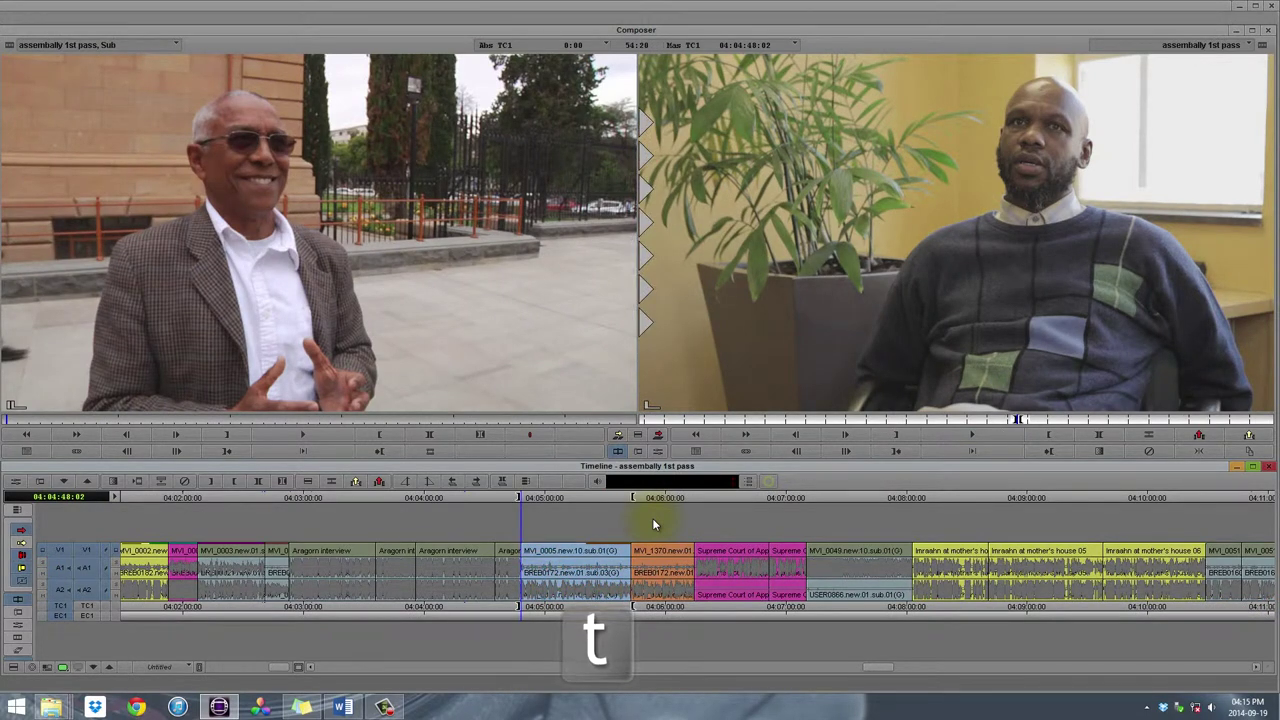
{"action": "key", "text": "alt+c"}
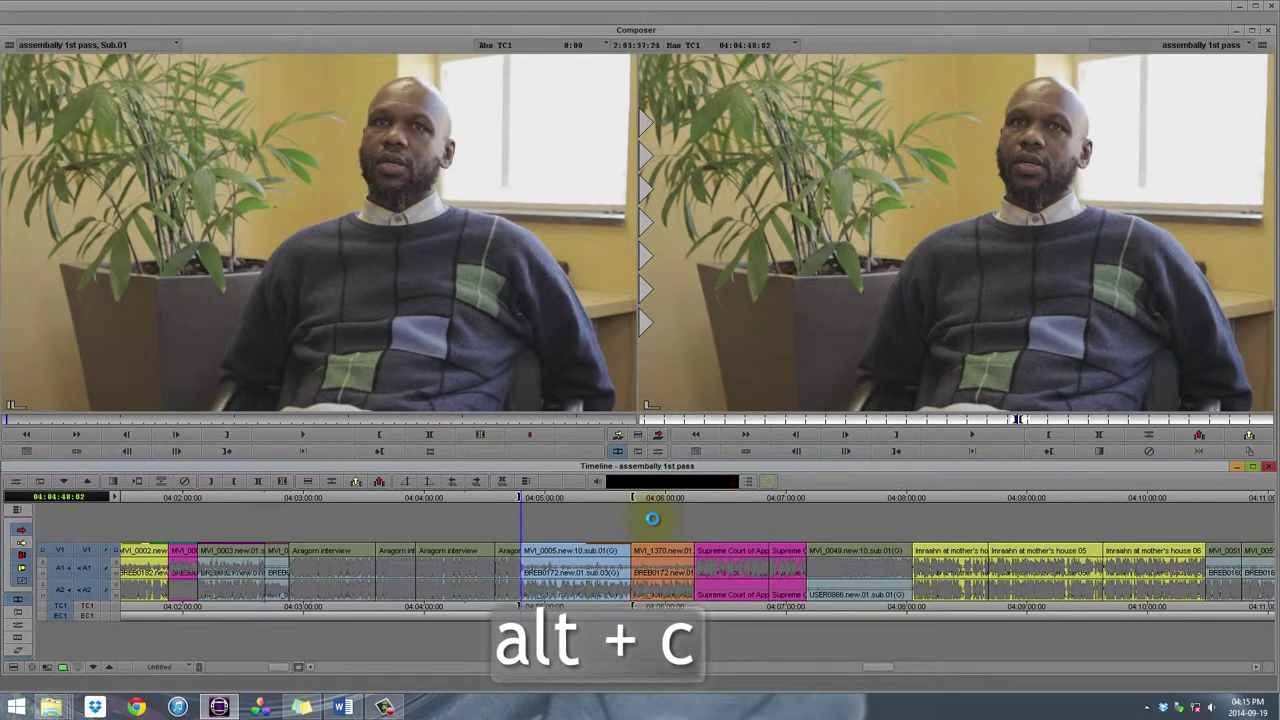
{"action": "key", "text": "x"}
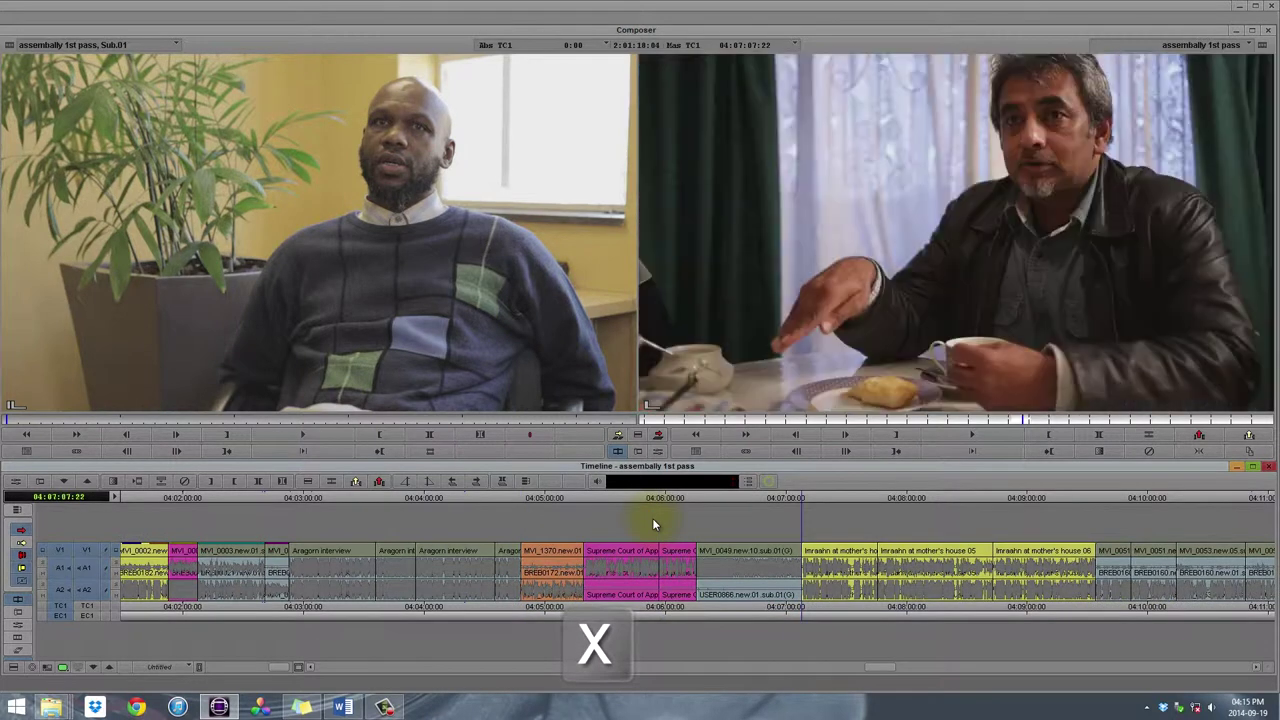
{"action": "key", "text": "v"}
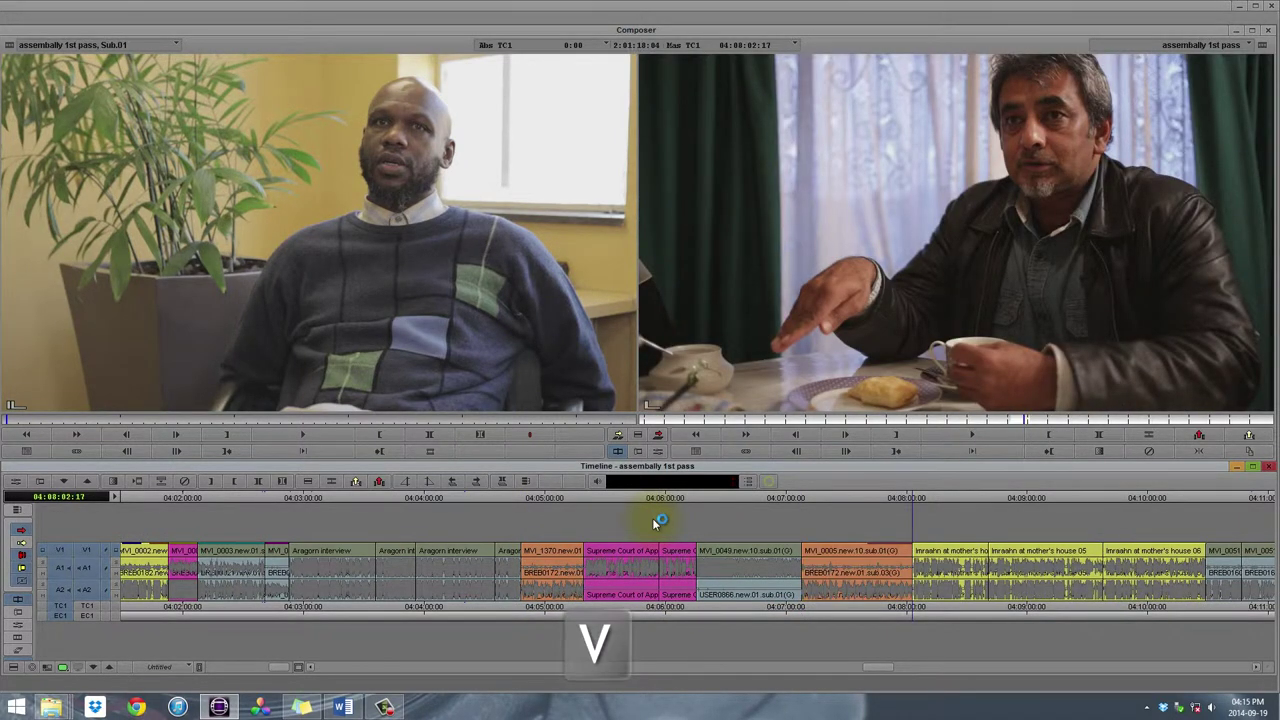
{"action": "key", "text": "a"}
{"action": "key", "text": "a"}
{"action": "key", "text": "a"}
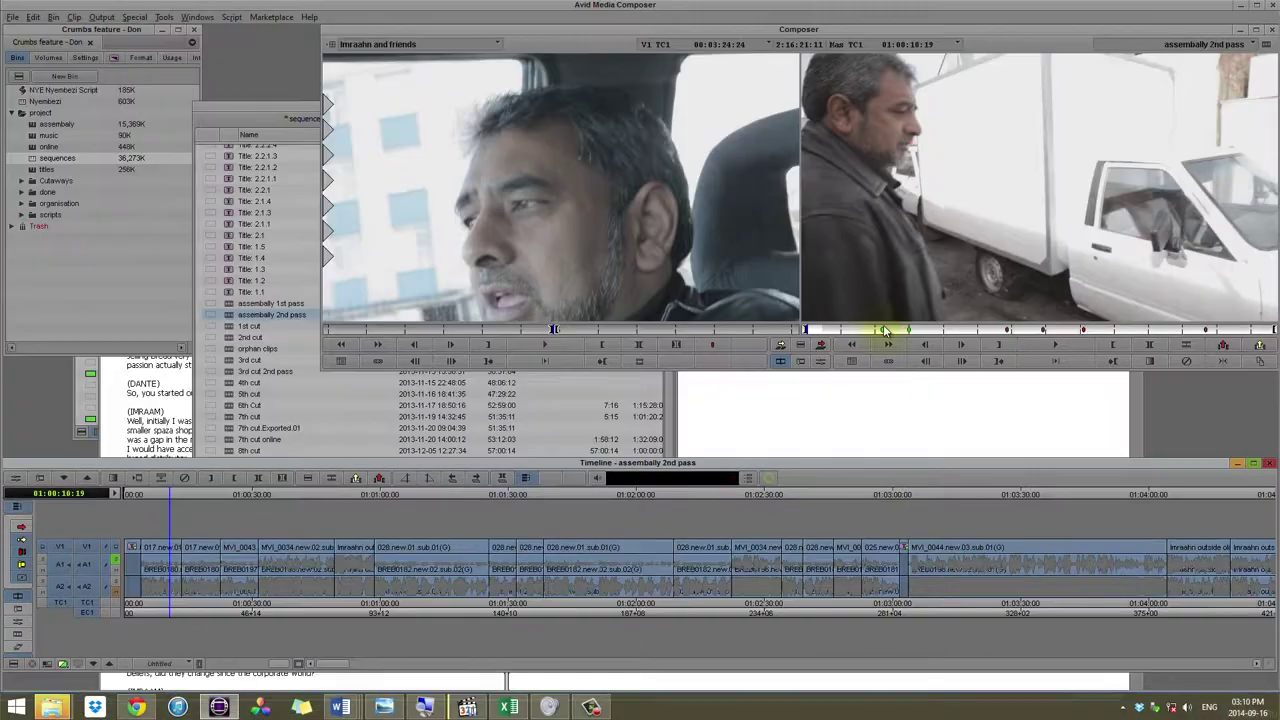
- Load the 2nd, 1st, 3rd and 5th cuts in turn, ending on 6th Cut, and scrub its shots
{"action": "double_click", "coordinate": [230, 339]}
{"action": "double_click", "coordinate": [240, 326]}
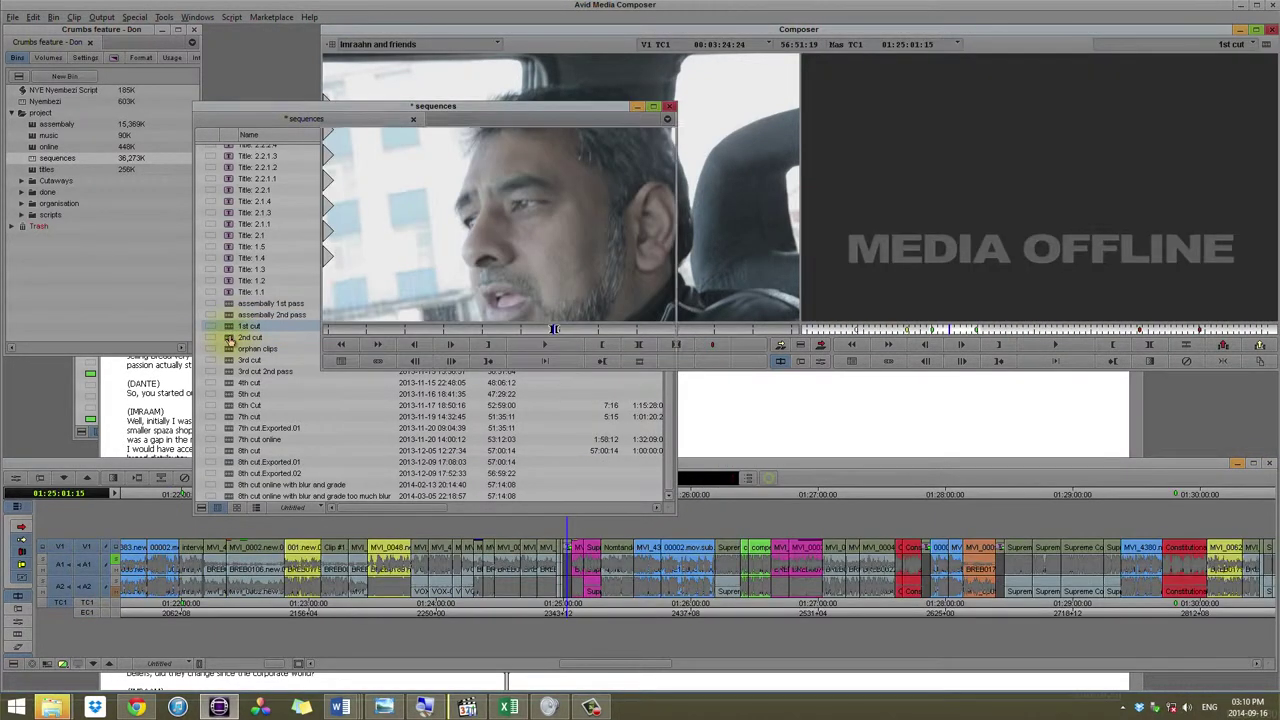
{"action": "double_click", "coordinate": [230, 339]}
{"action": "double_click", "coordinate": [230, 359]}
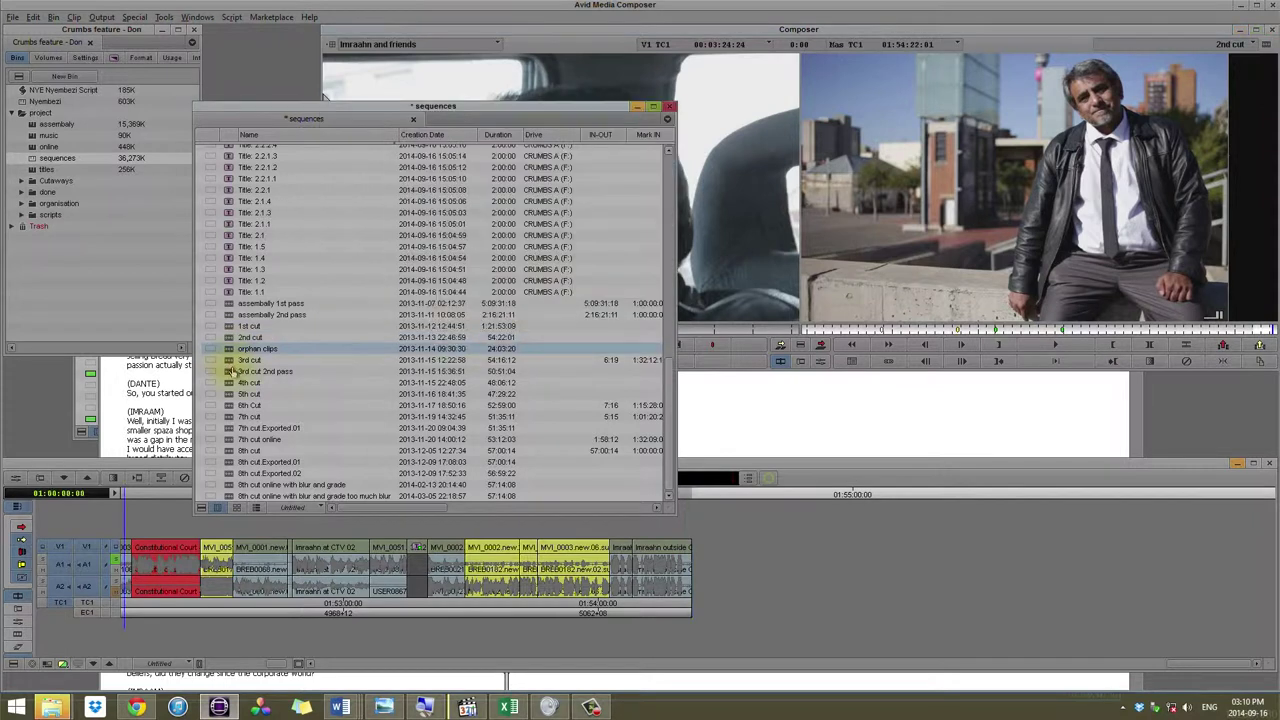
{"action": "double_click", "coordinate": [230, 394]}
{"action": "double_click", "coordinate": [230, 405]}
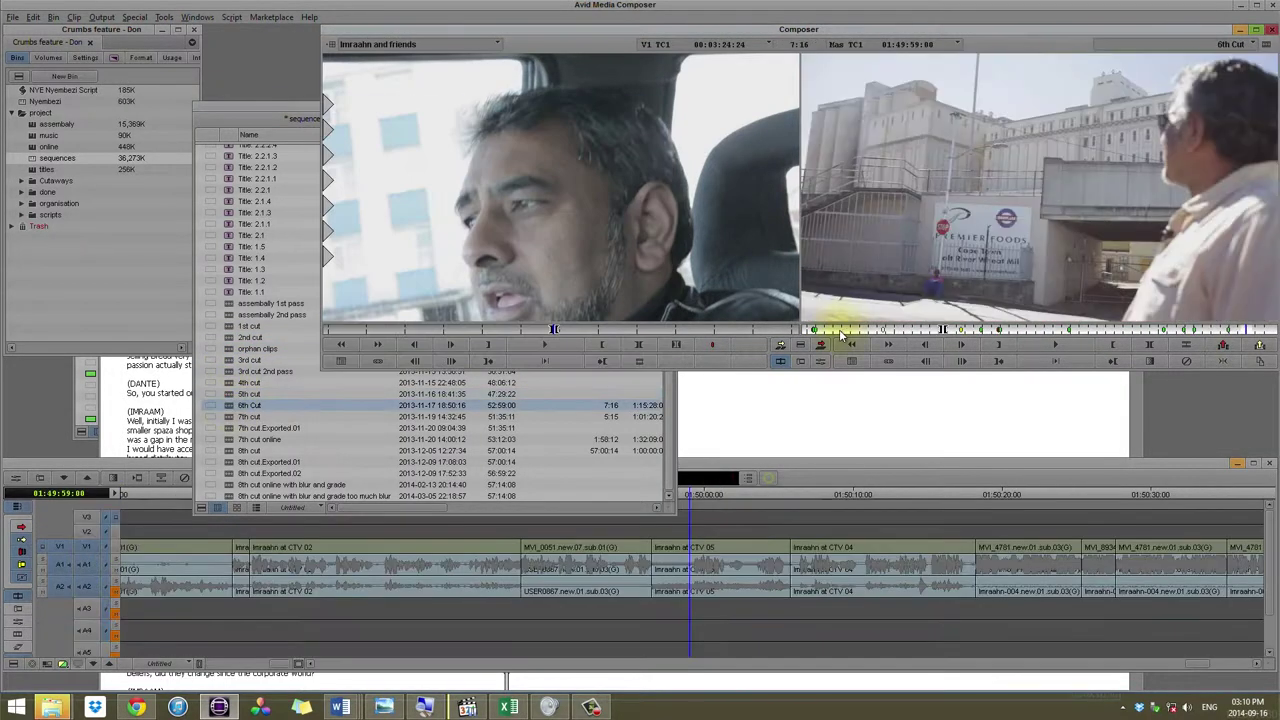
{"action": "left_click_drag", "start_coordinate": [838, 335], "coordinate": [816, 332]}
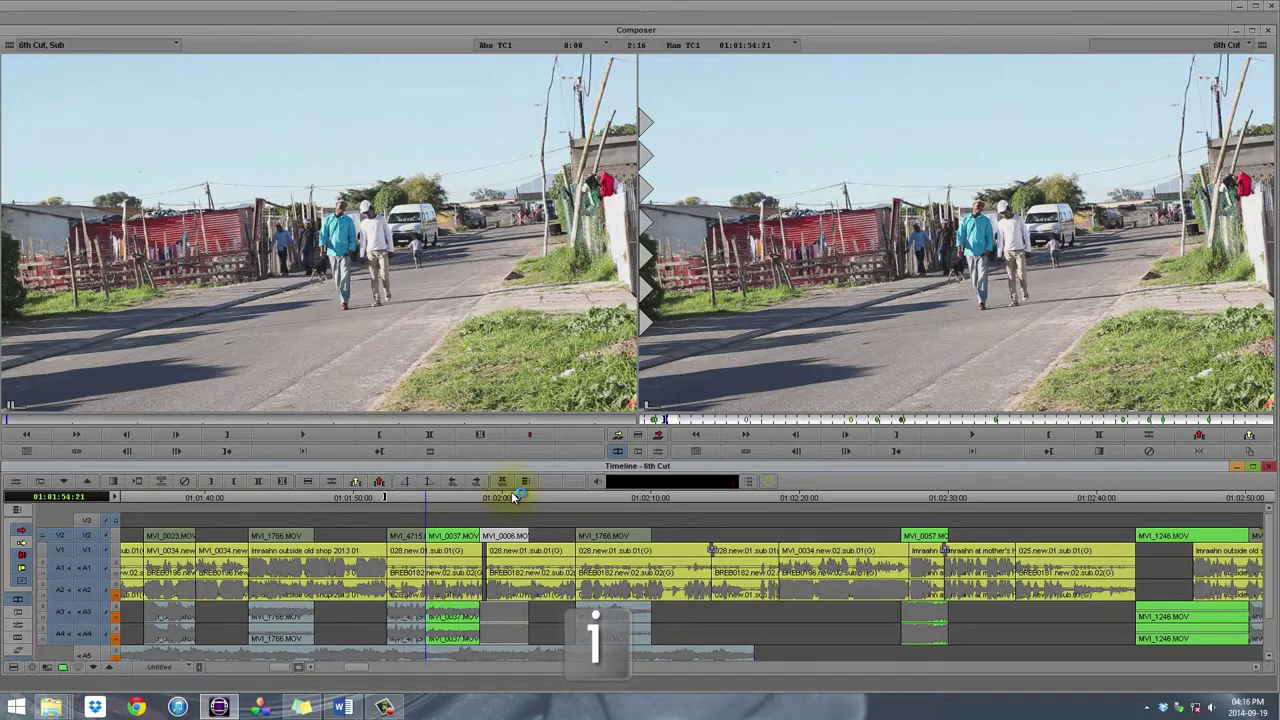
- Extract the marked MVI_0037 cutaway section and splice it in at the 01:02:12:04 edit
{"action": "key", "text": "s"}
{"action": "key", "text": "o"}
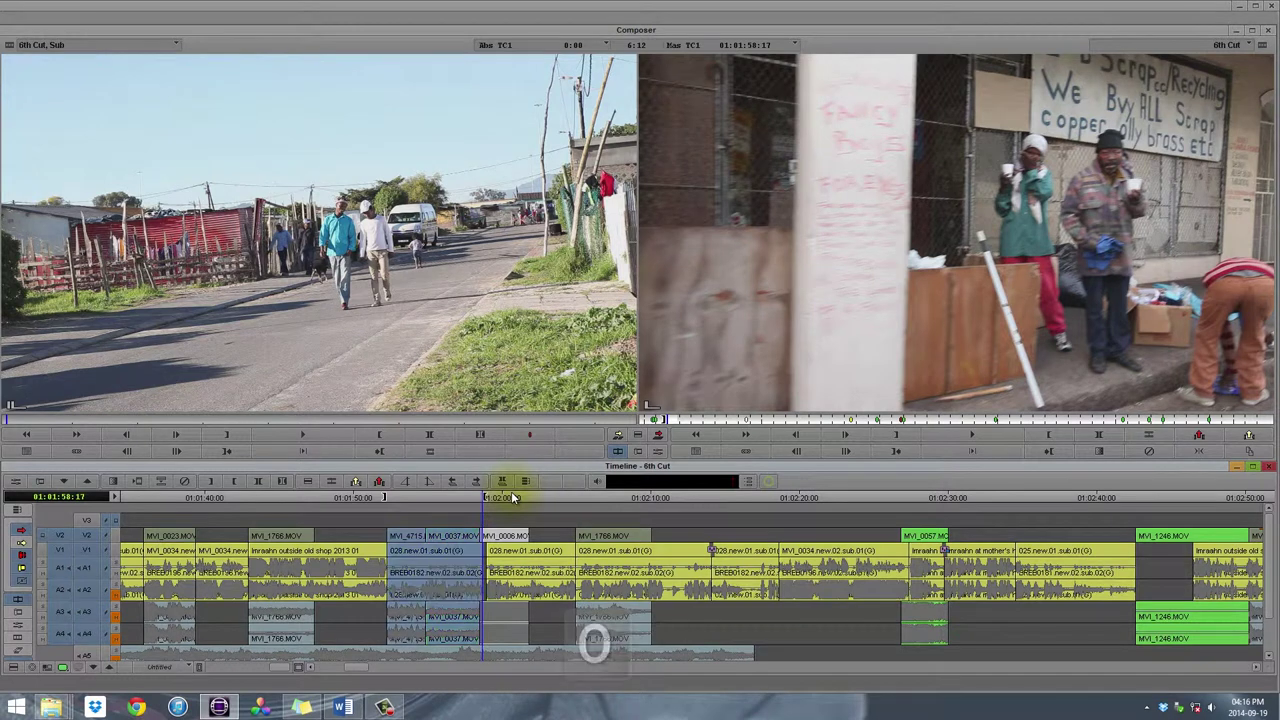
{"action": "key", "text": "alt+c"}
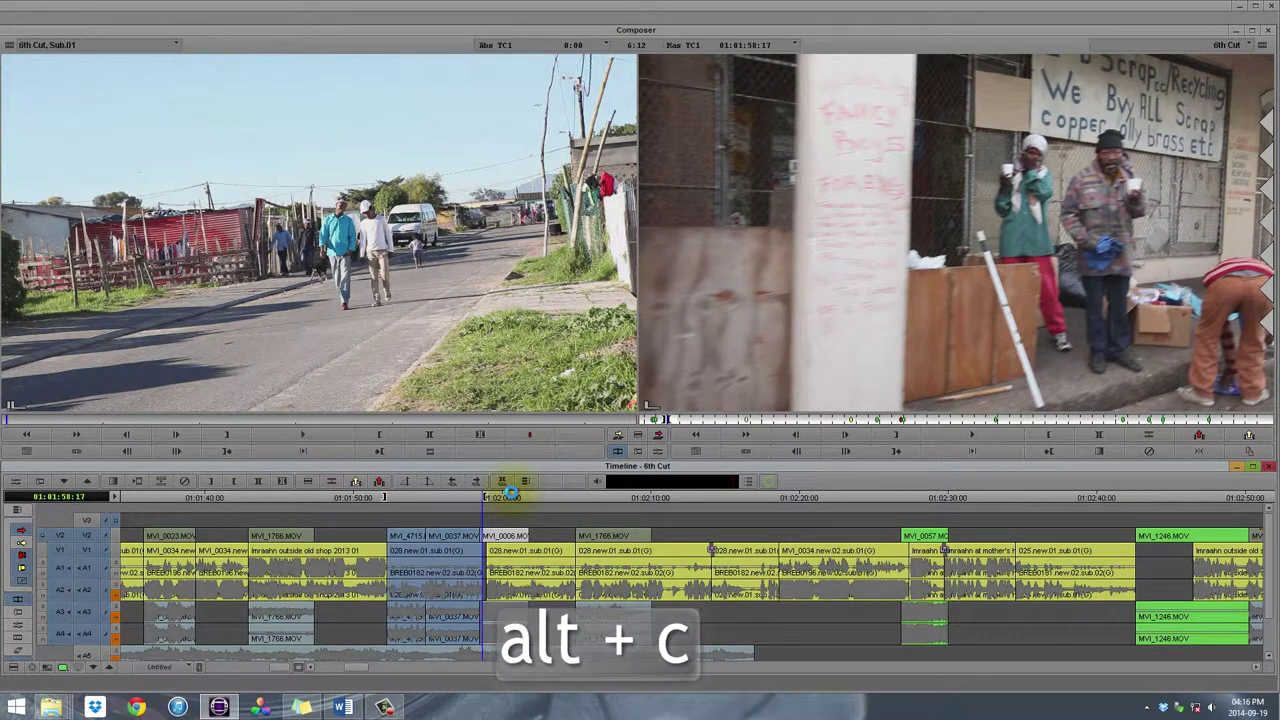
{"action": "key", "text": "x"}
{"action": "key", "text": "s"}
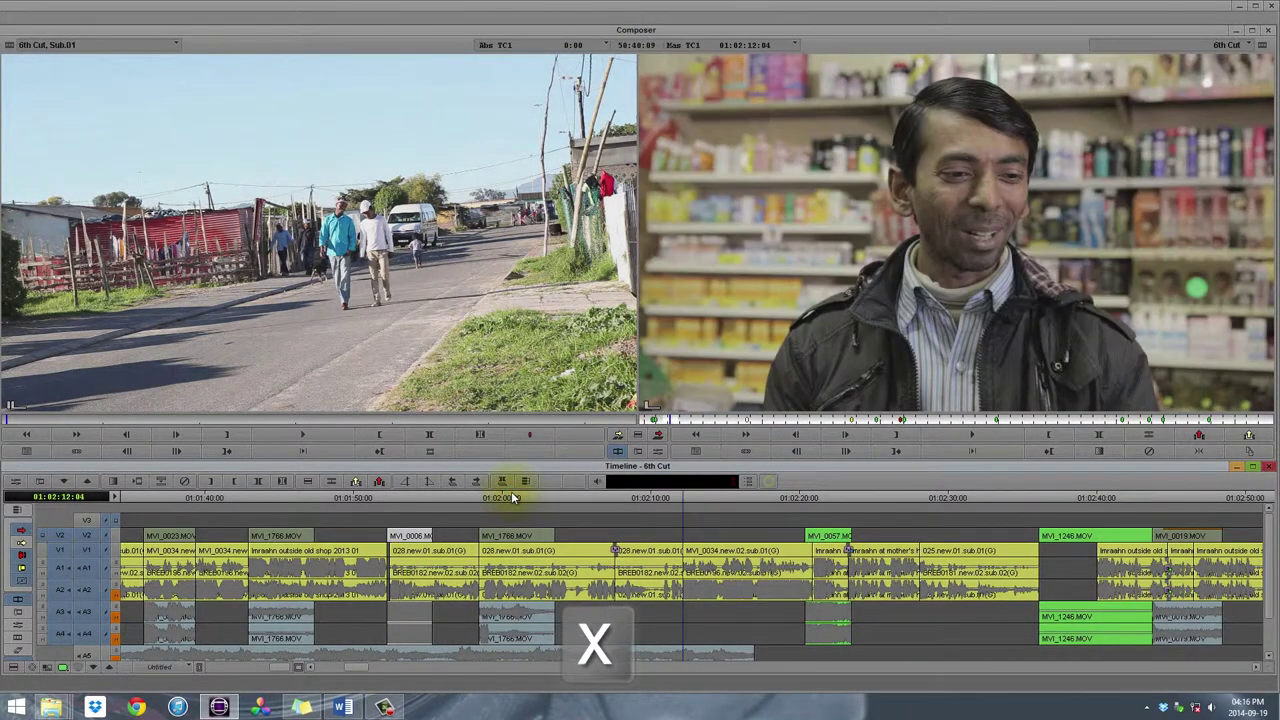
{"action": "key", "text": "v"}
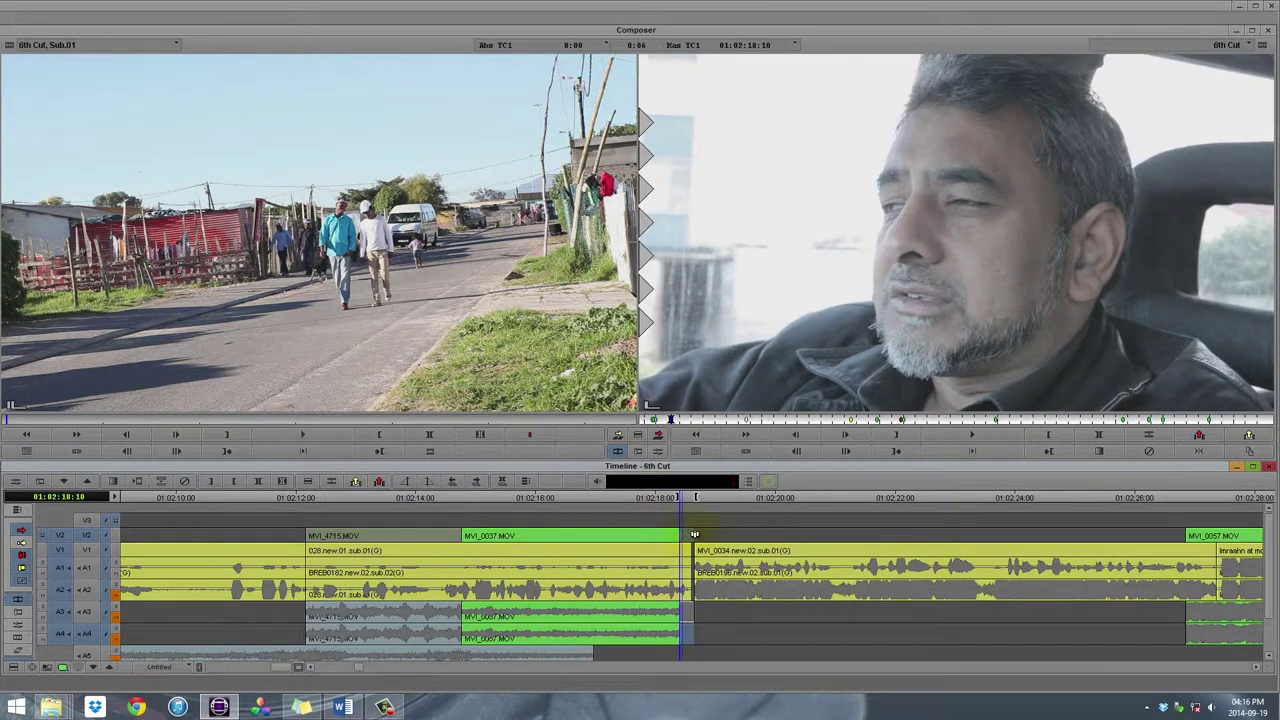
- Trim the transition at 01:02:18:10, play it to check, then exit Trim mode
{"action": "left_click", "coordinate": [712, 541]}
{"action": "key", "text": "space"}
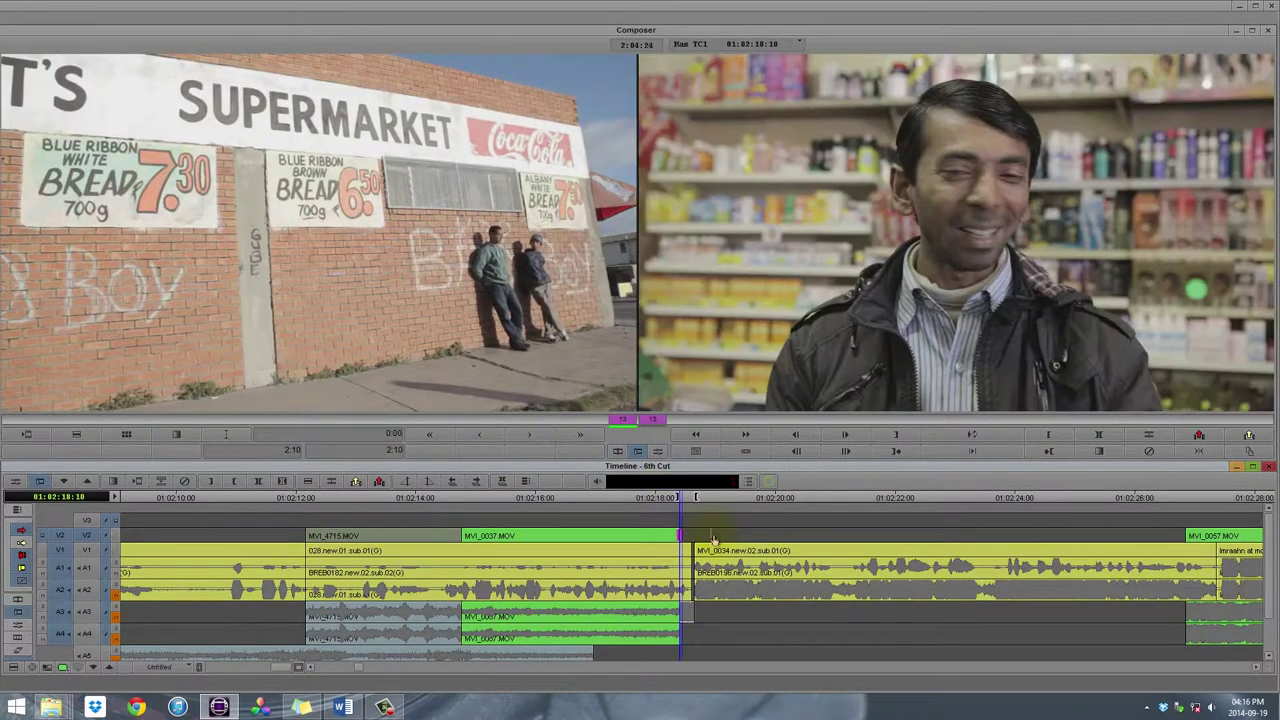
{"action": "key", "text": "v"}
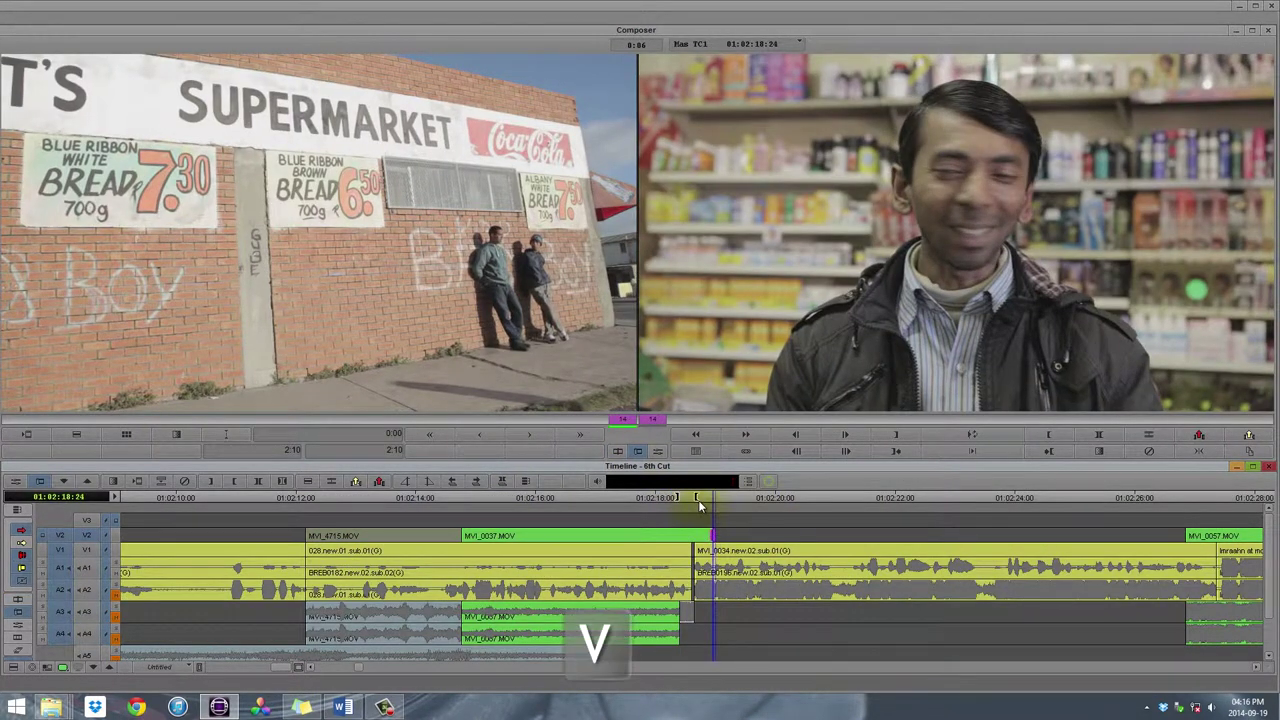
{"action": "left_click", "coordinate": [703, 497]}
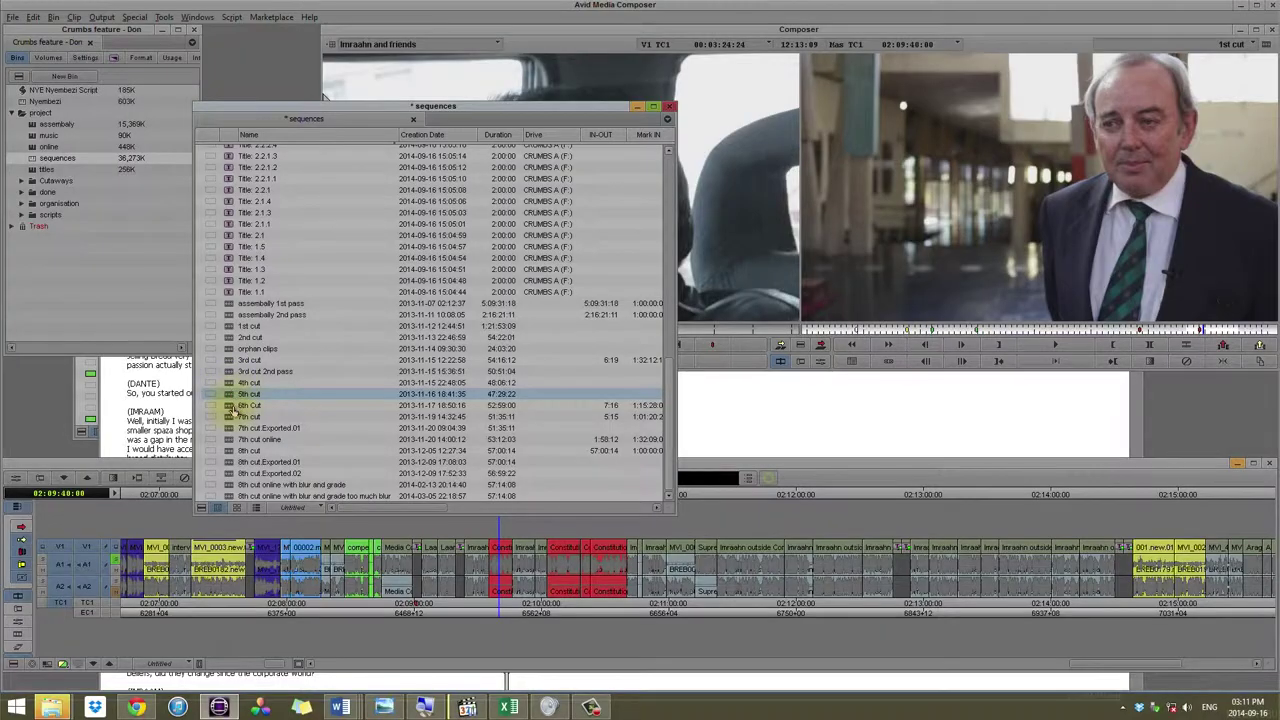
- Select the sequence in the sequences bin and scrub back to review an earlier shot
{"action": "left_click", "coordinate": [231, 406]}
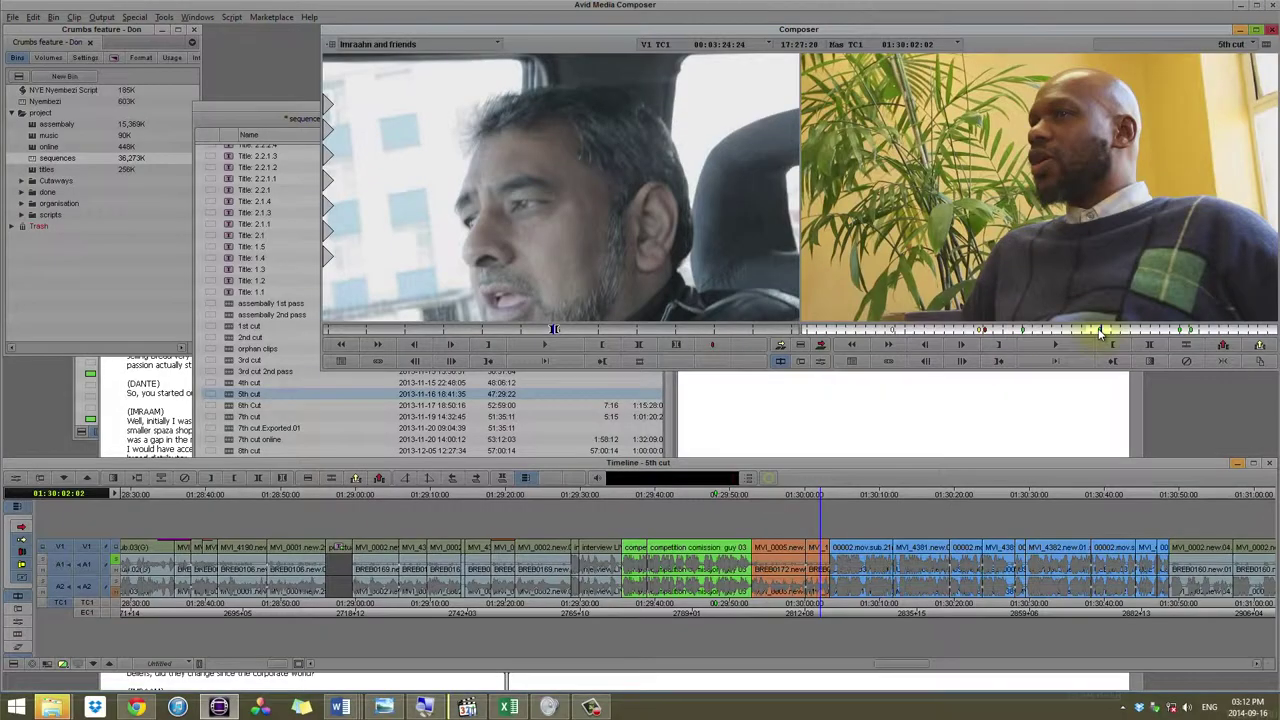
{"action": "left_click_drag", "start_coordinate": [1100, 333], "coordinate": [1085, 333]}
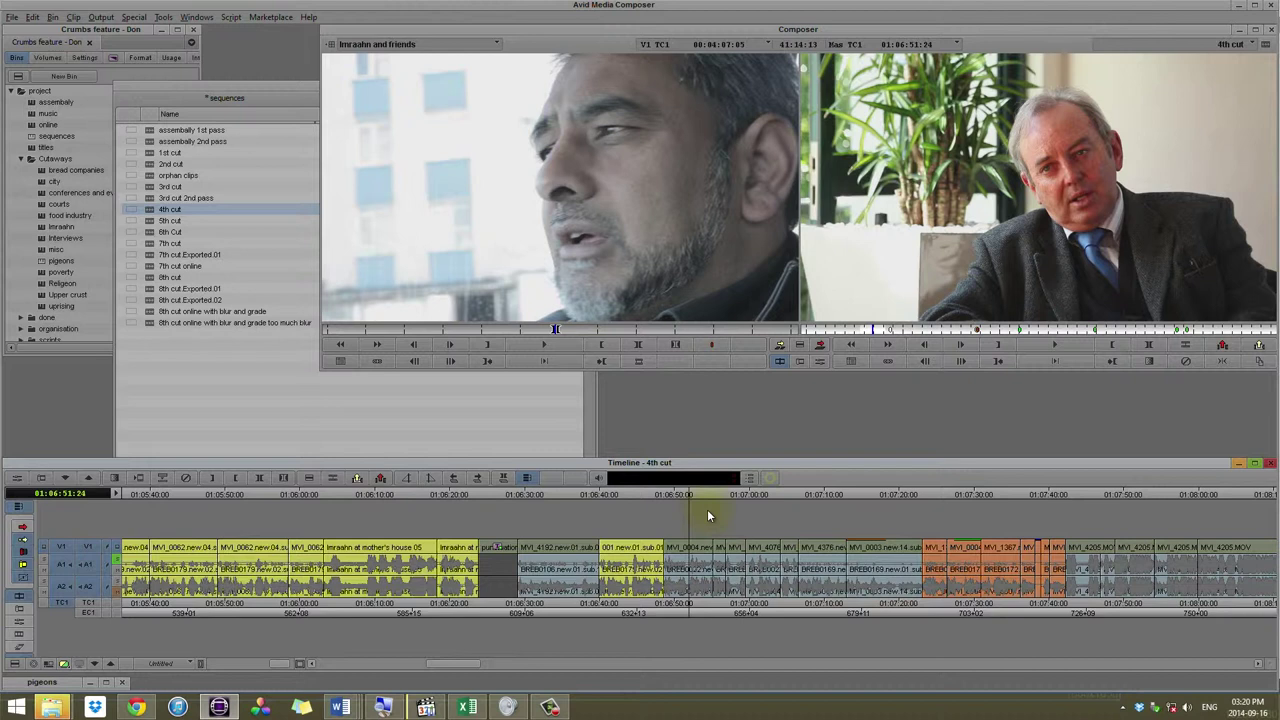
- Play from the previous cut, stop at 01:06:52:12 and add an edit there
{"action": "key", "text": "a"}
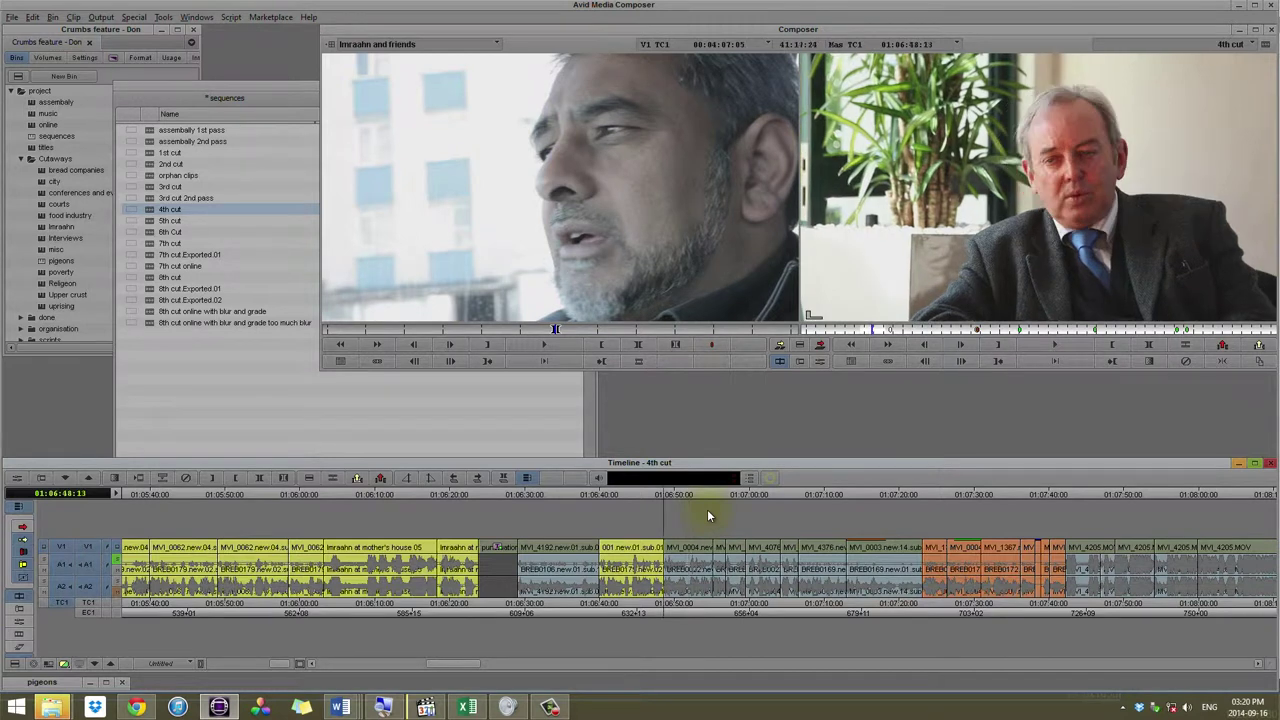
{"action": "key", "text": "space"}
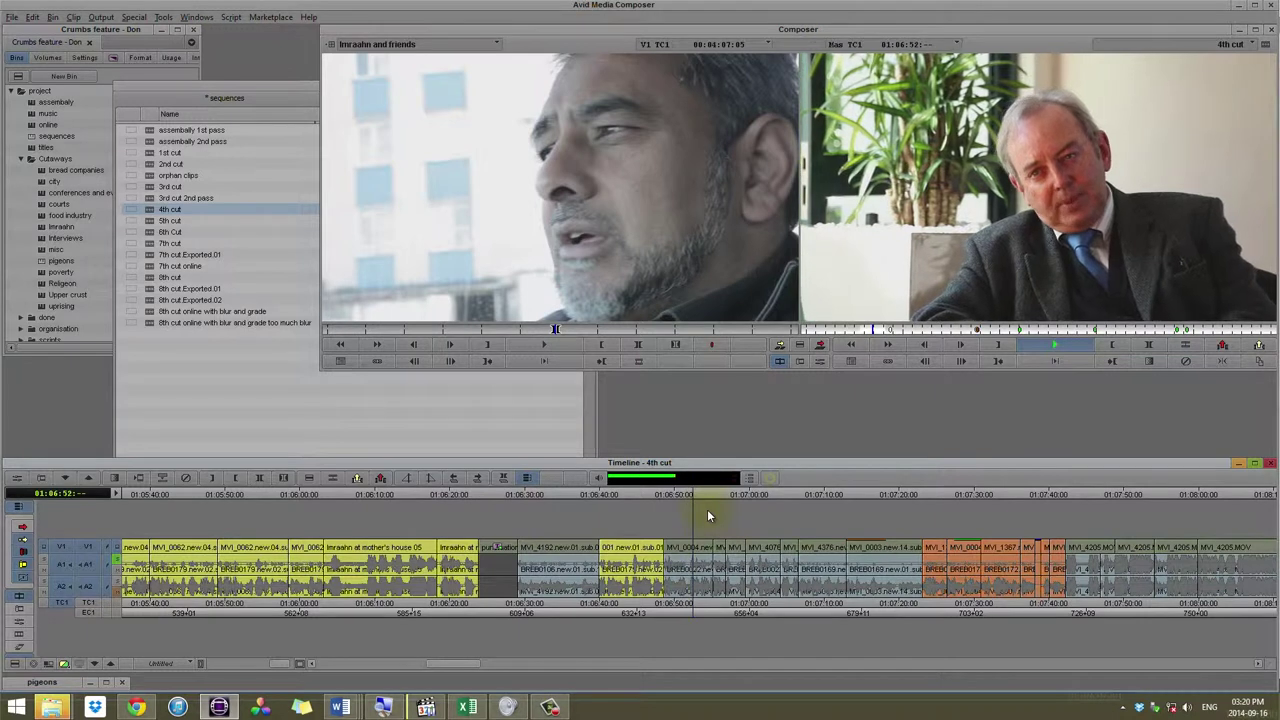
{"action": "key", "text": "space"}
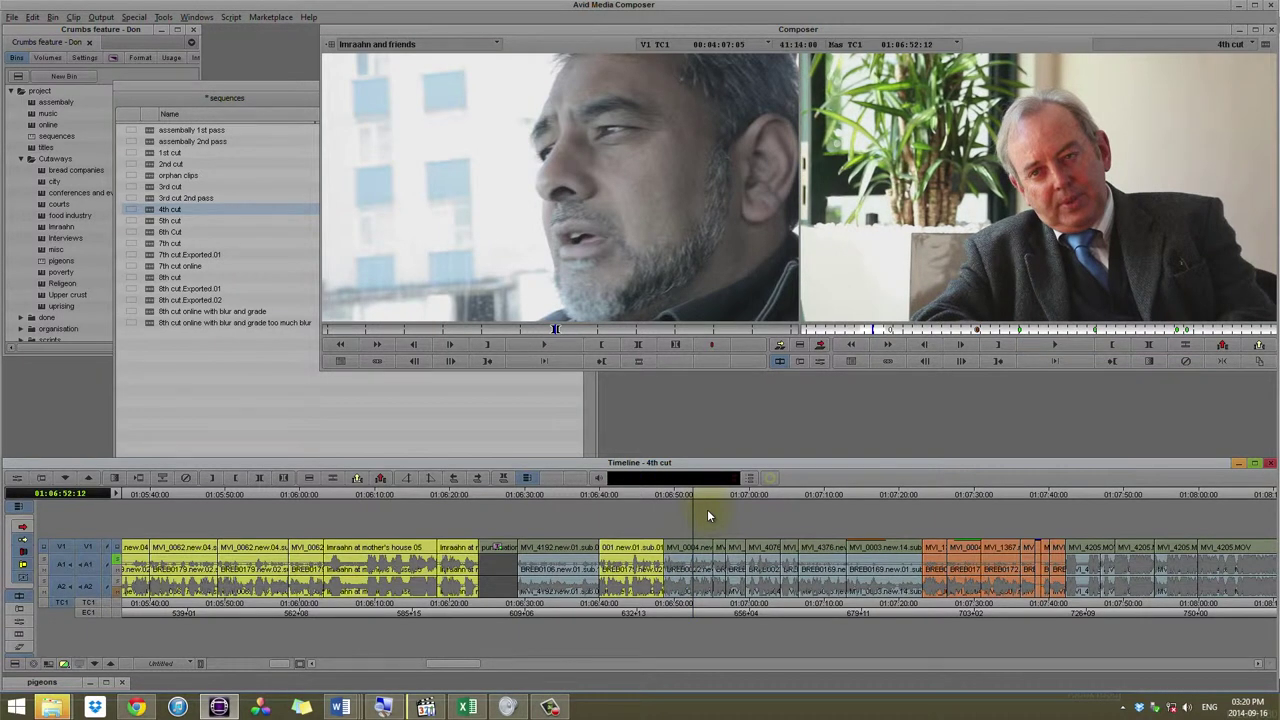
{"action": "key", "text": "n"}
- Compare the shots at the neighbouring edits and scrub the interview to 01:06:55
{"action": "key", "text": "Up"}
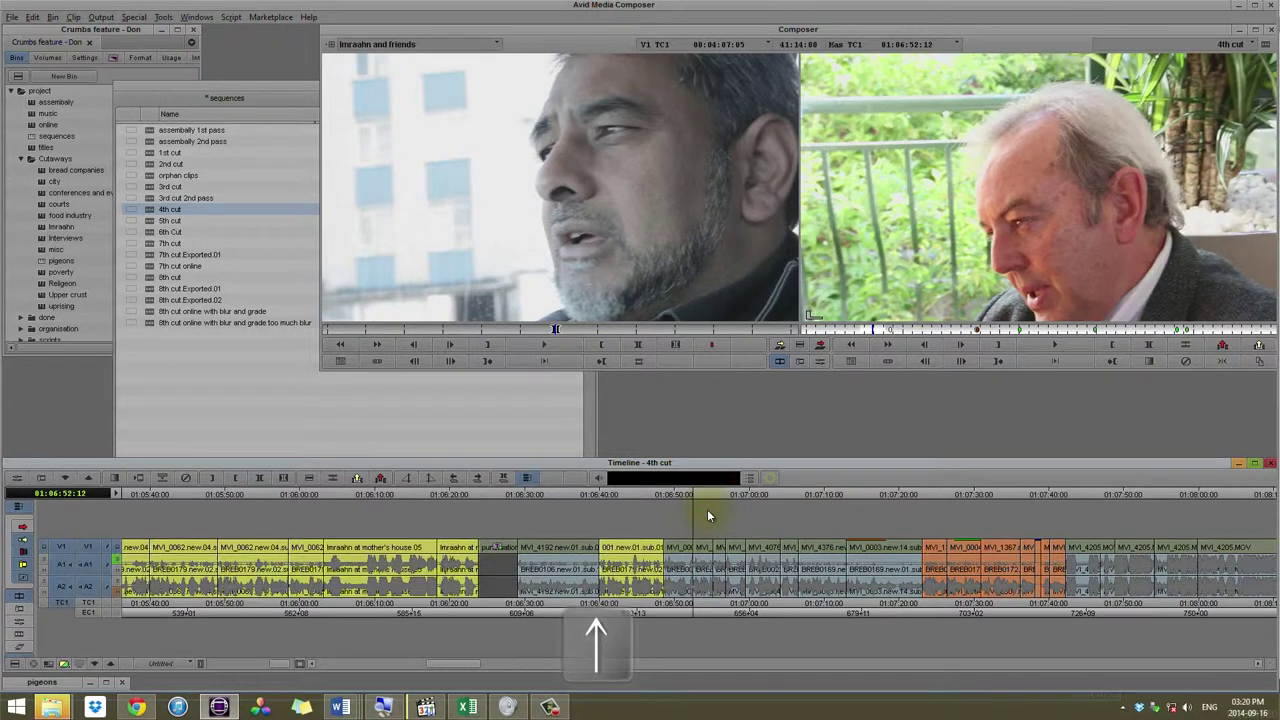
{"action": "key", "text": "Down"}
{"action": "key", "text": "Up"}
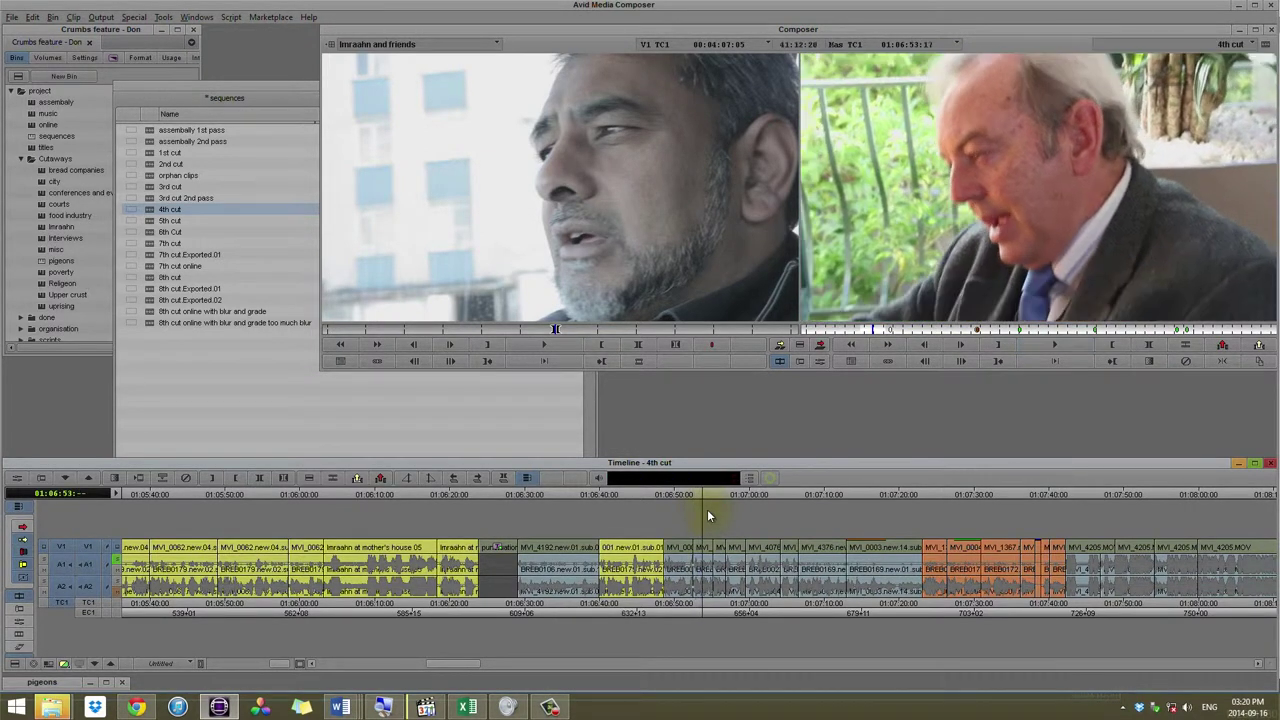
{"action": "key", "text": "Down"}
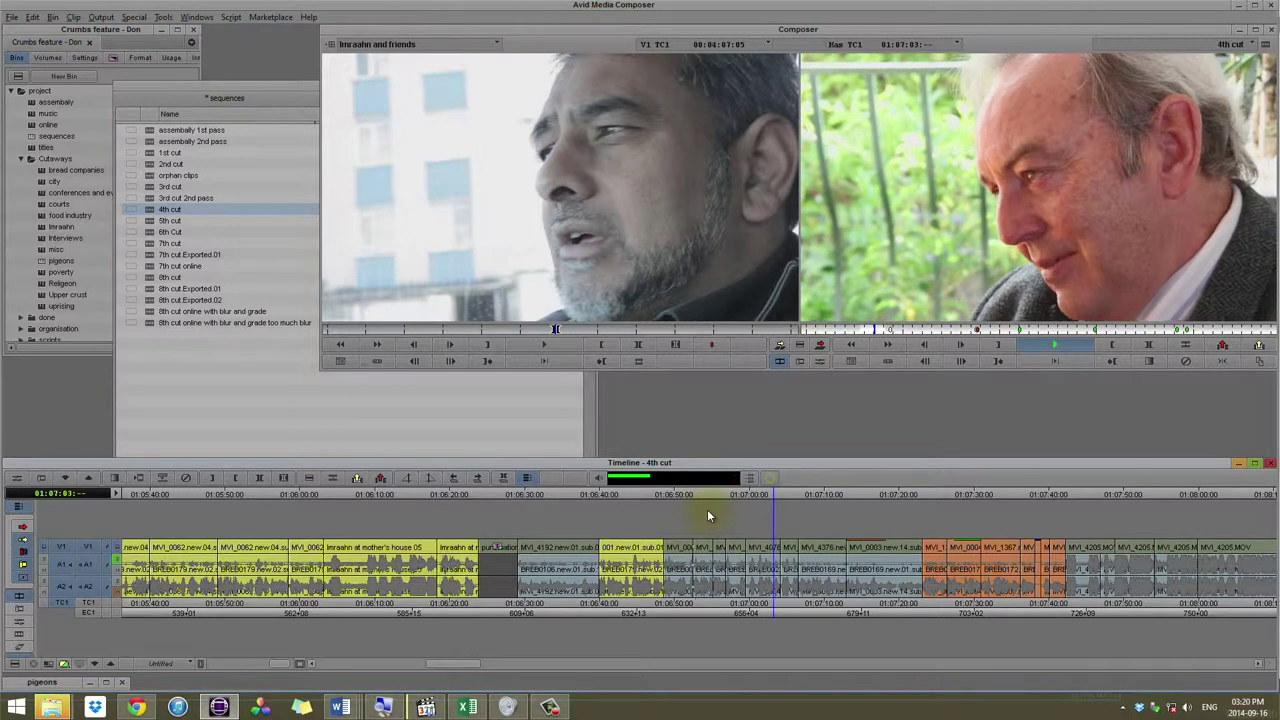
{"action": "key", "text": "space"}
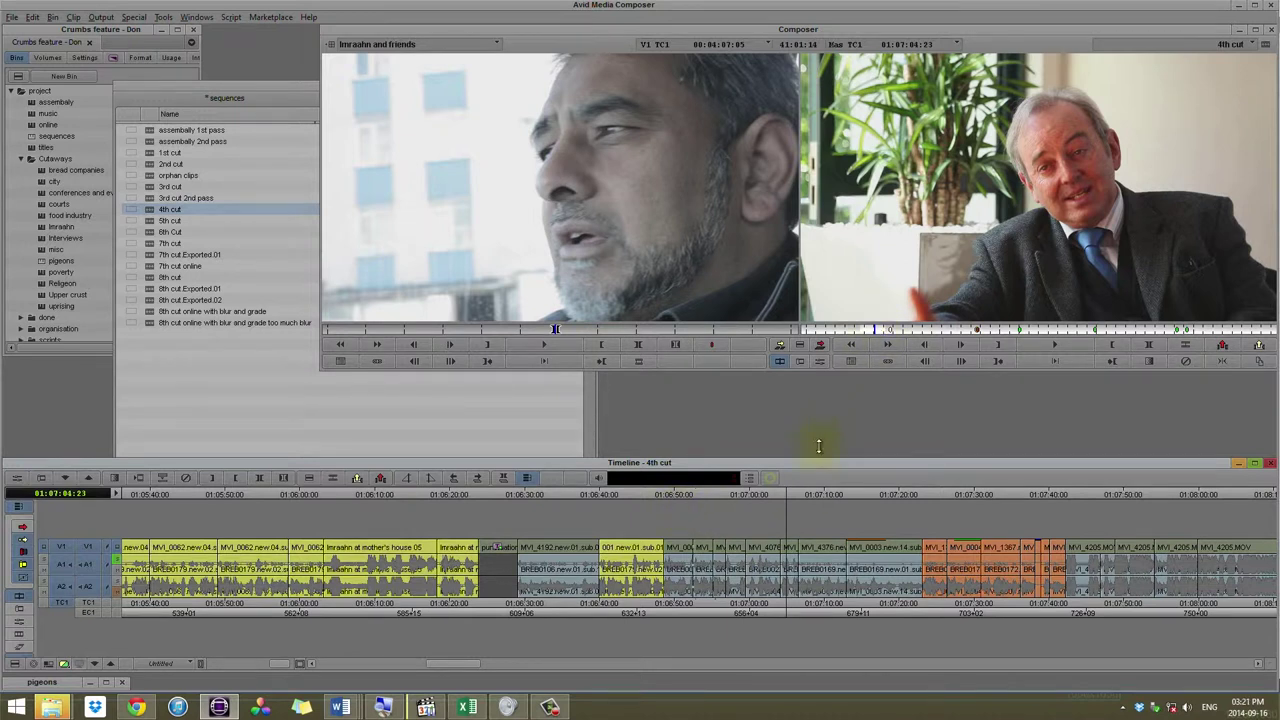
{"action": "mouse_move", "coordinate": [695, 493]}
{"action": "left_mouse_down"}
{"action": "mouse_move", "coordinate": [727, 493]}
{"action": "mouse_move", "coordinate": [685, 488]}
{"action": "mouse_move", "coordinate": [706, 509]}
{"action": "left_mouse_up"}
- Extract the short clip after the 01:06:52 cut and compare the shots on either side of the join
{"action": "key", "text": "t"}
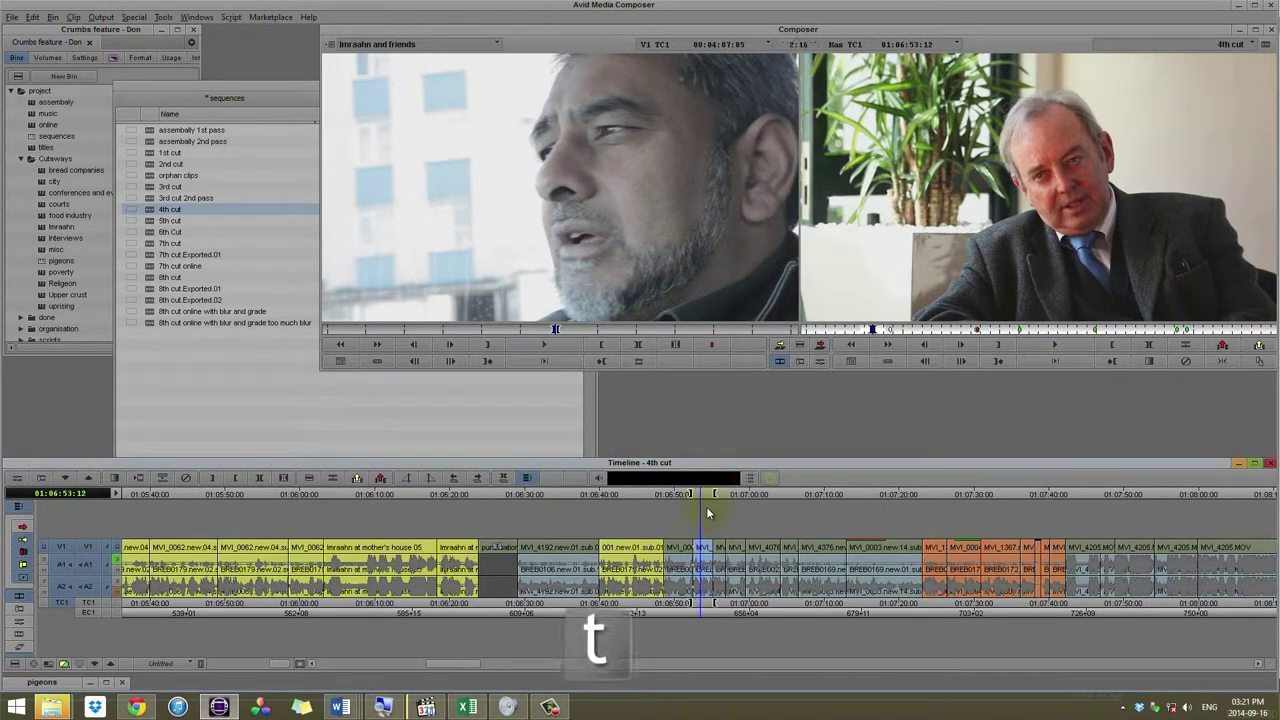
{"action": "key", "text": "x"}
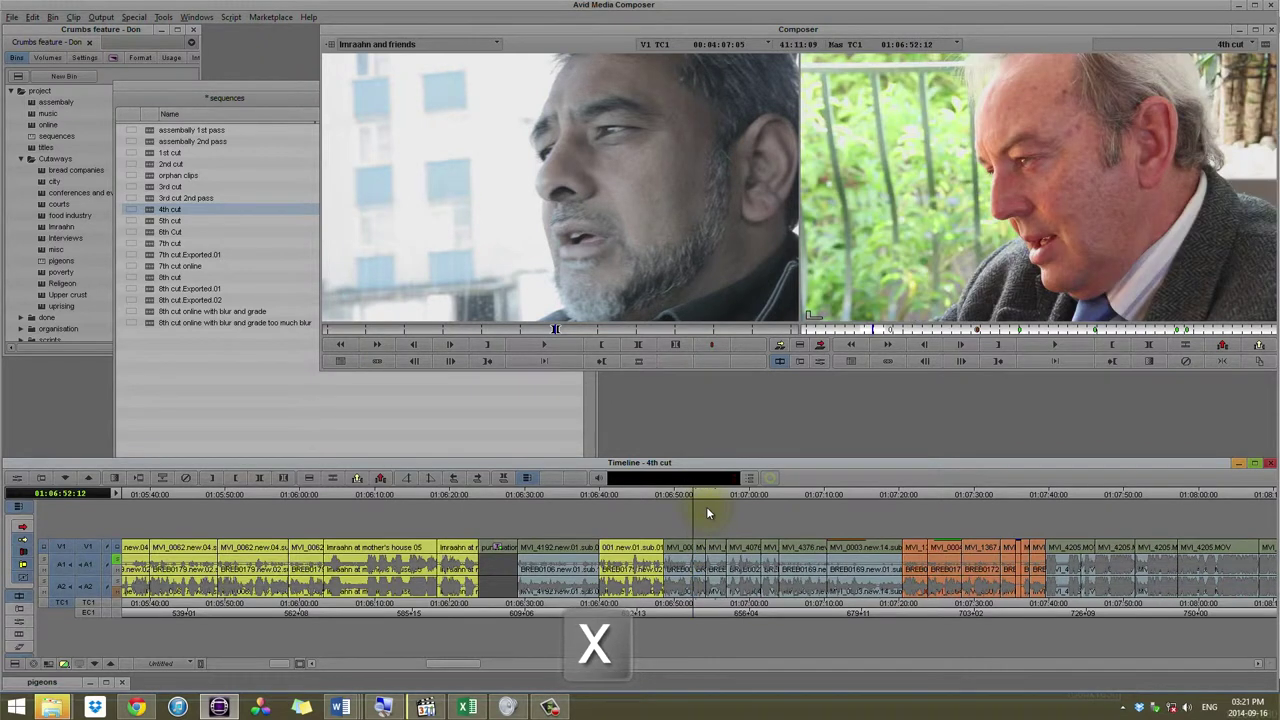
{"action": "key", "text": "Up"}
{"action": "key", "text": "Down"}
{"action": "key", "text": "Up"}
{"action": "key", "text": "Down"}
{"action": "key", "text": "Up"}
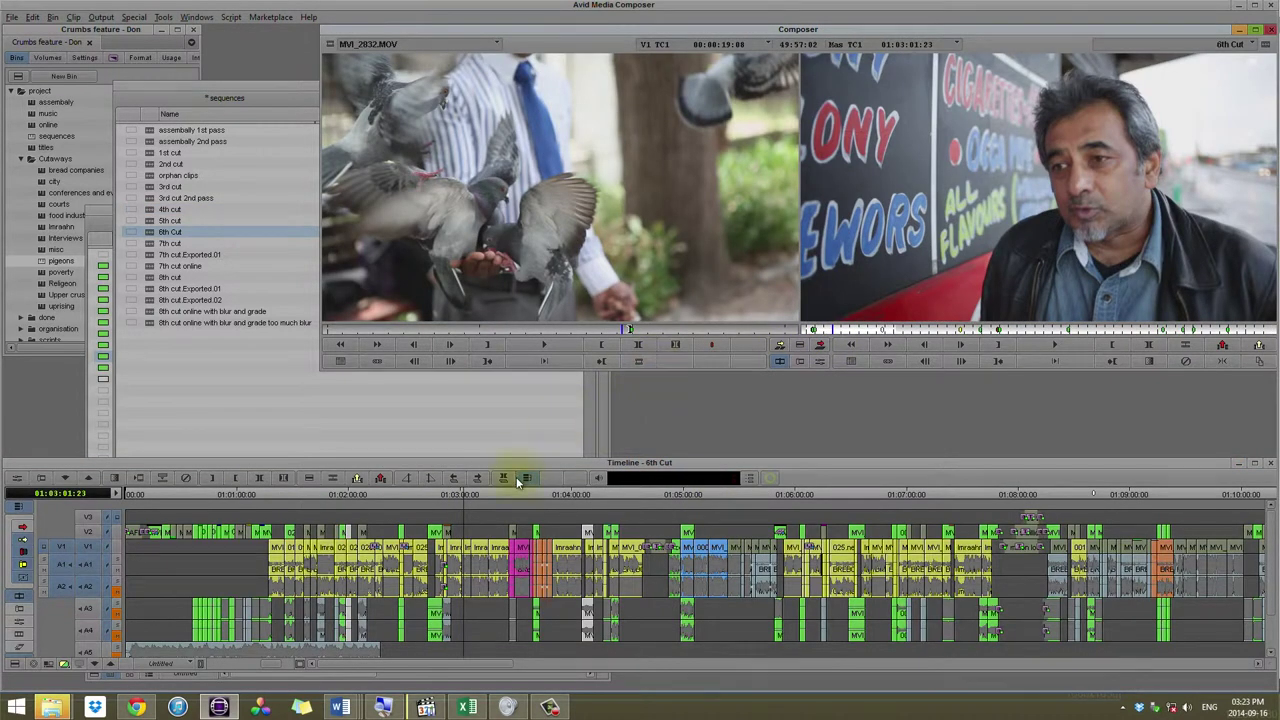
- Zoom the 6th Cut timeline in twice at 01:02:12:14, scrub to 01:02:14:01 and play it back
{"action": "left_click", "coordinate": [372, 494]}
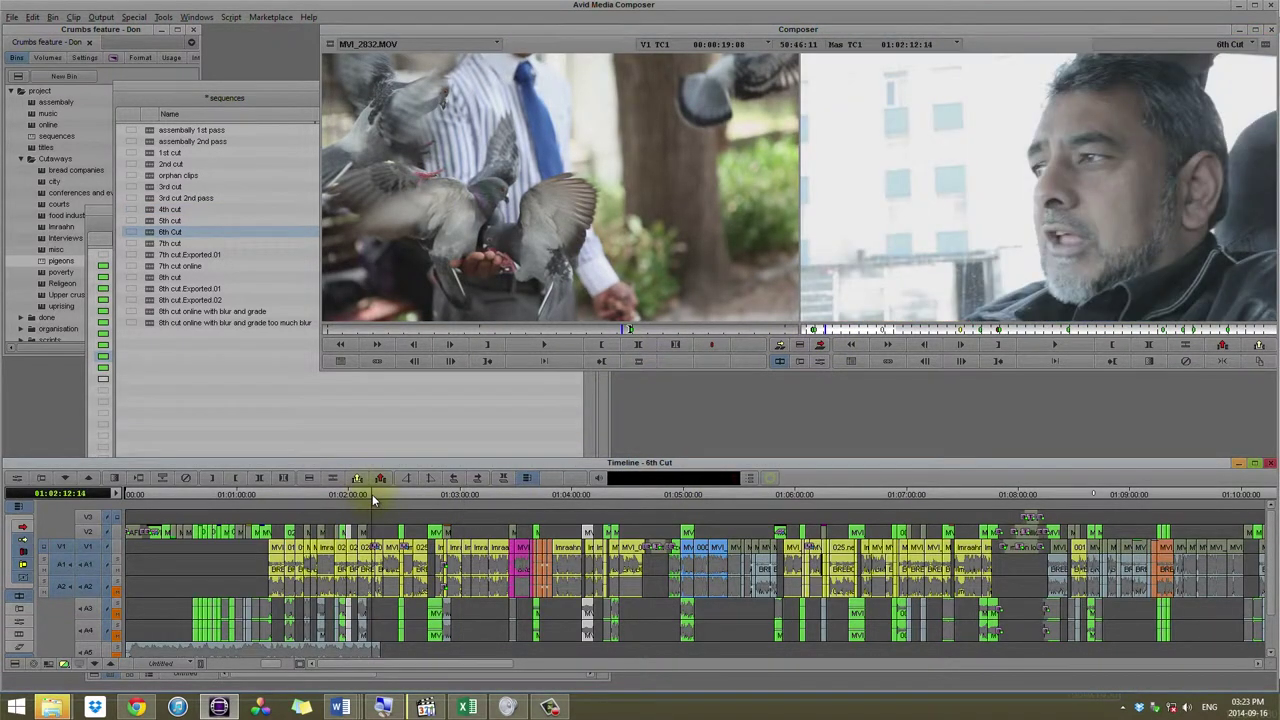
{"action": "key", "text": "ctrl+]"}
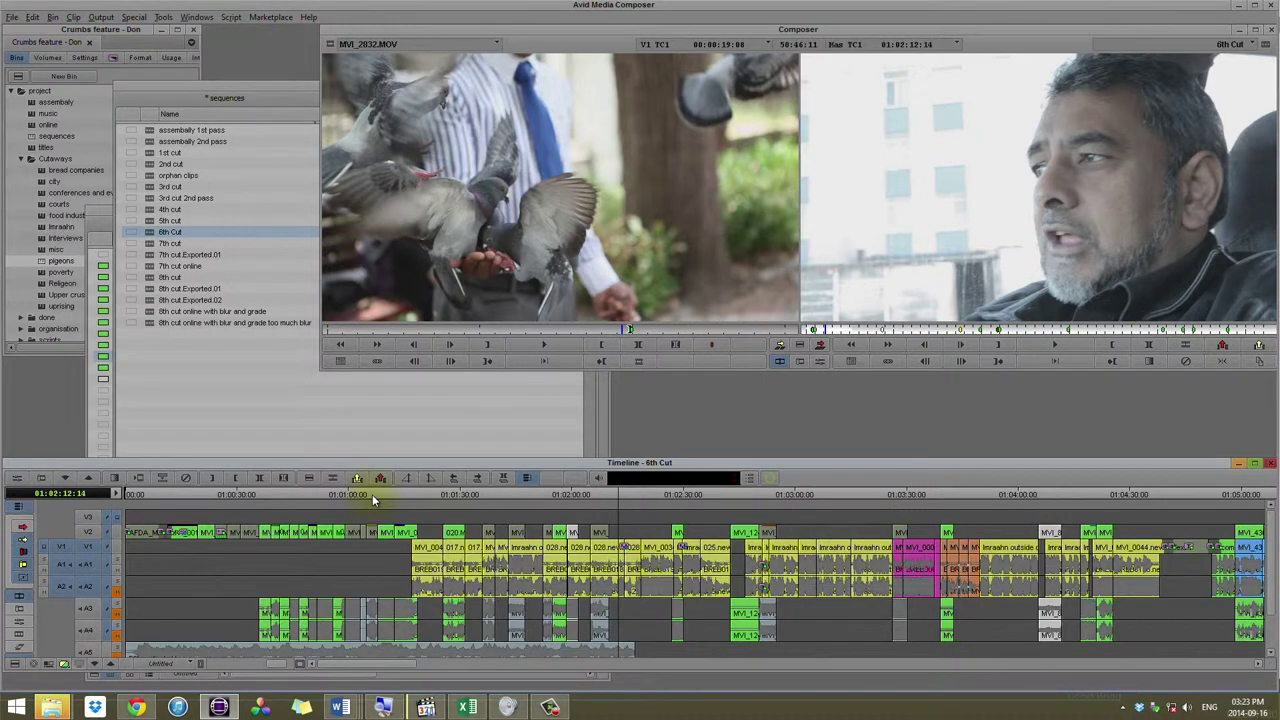
{"action": "key", "text": "ctrl+]"}
{"action": "key", "text": "ctrl+]"}
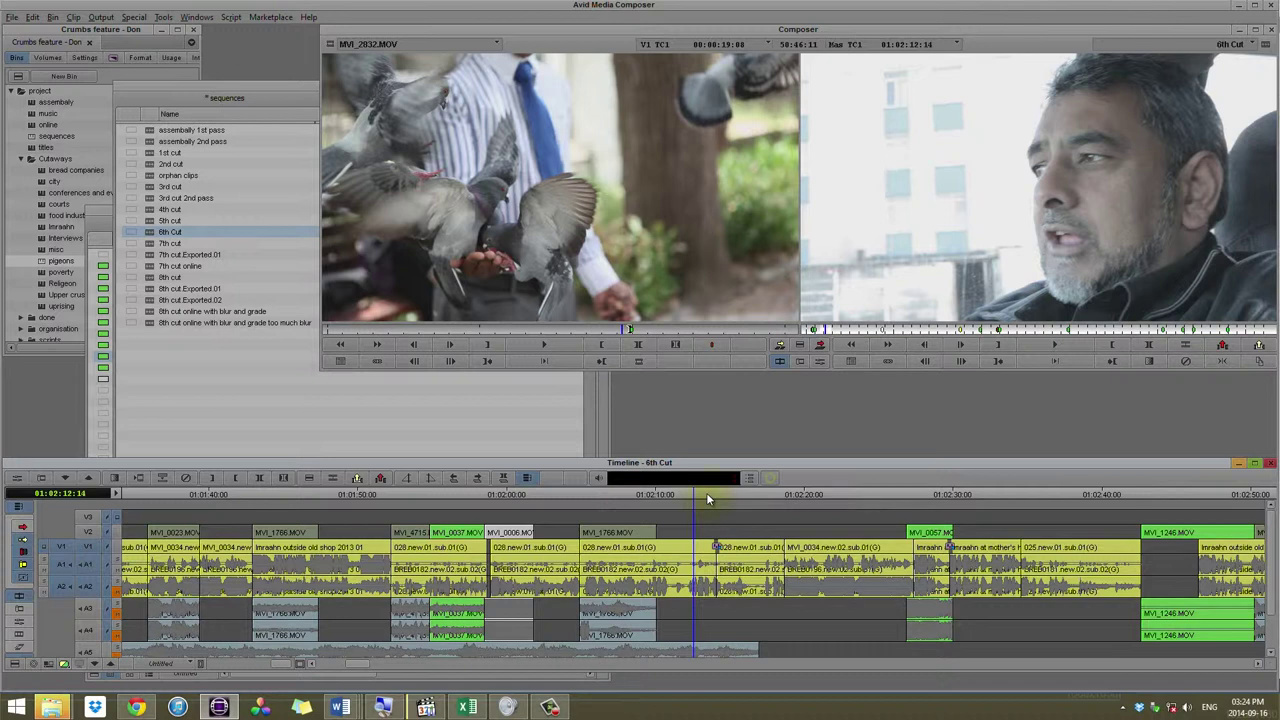
{"action": "left_click_drag", "start_coordinate": [708, 492], "coordinate": [705, 500]}
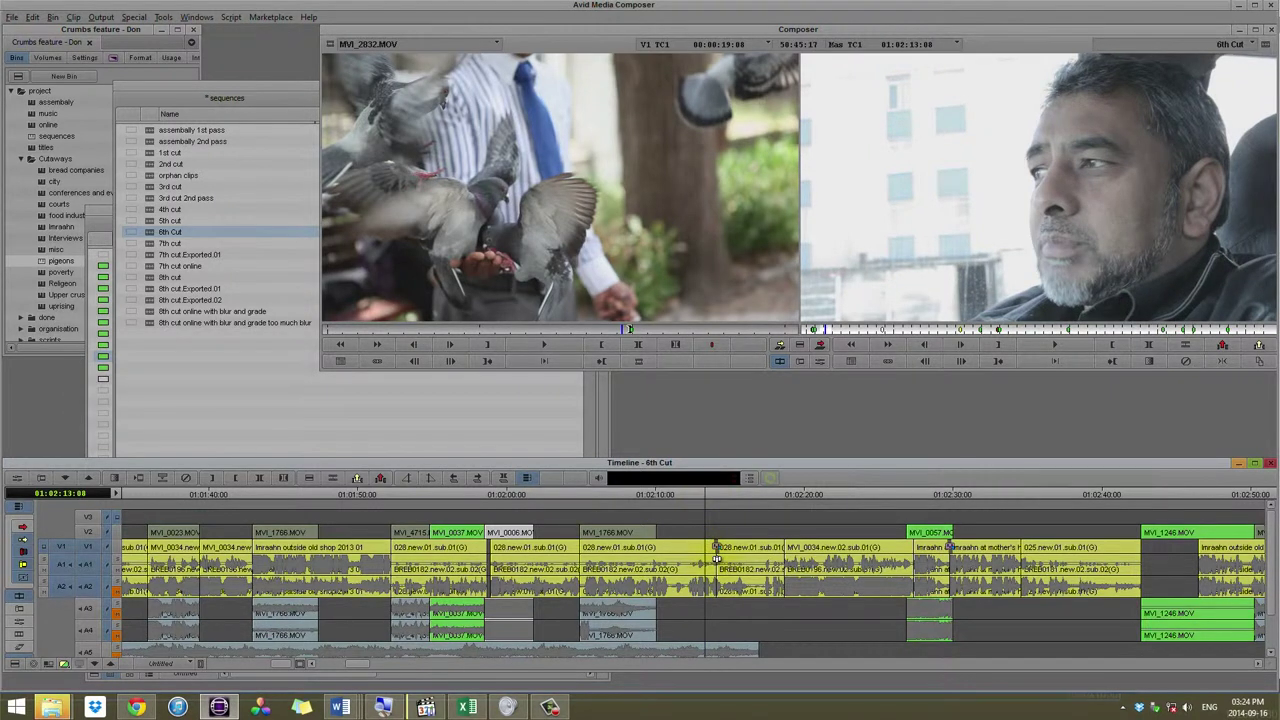
{"action": "key", "text": "space"}
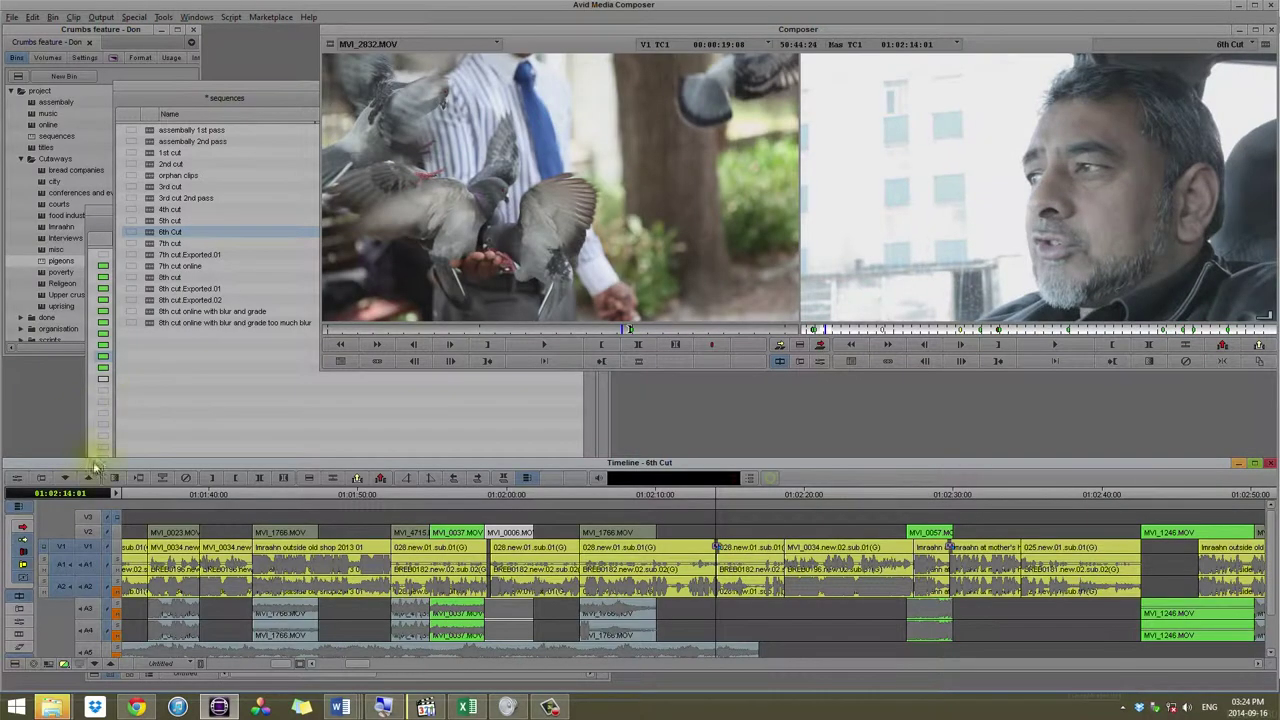
- Open the FluidMorph transition's settings and move the Effect Editor off the viewers
{"action": "left_click", "coordinate": [22, 480]}
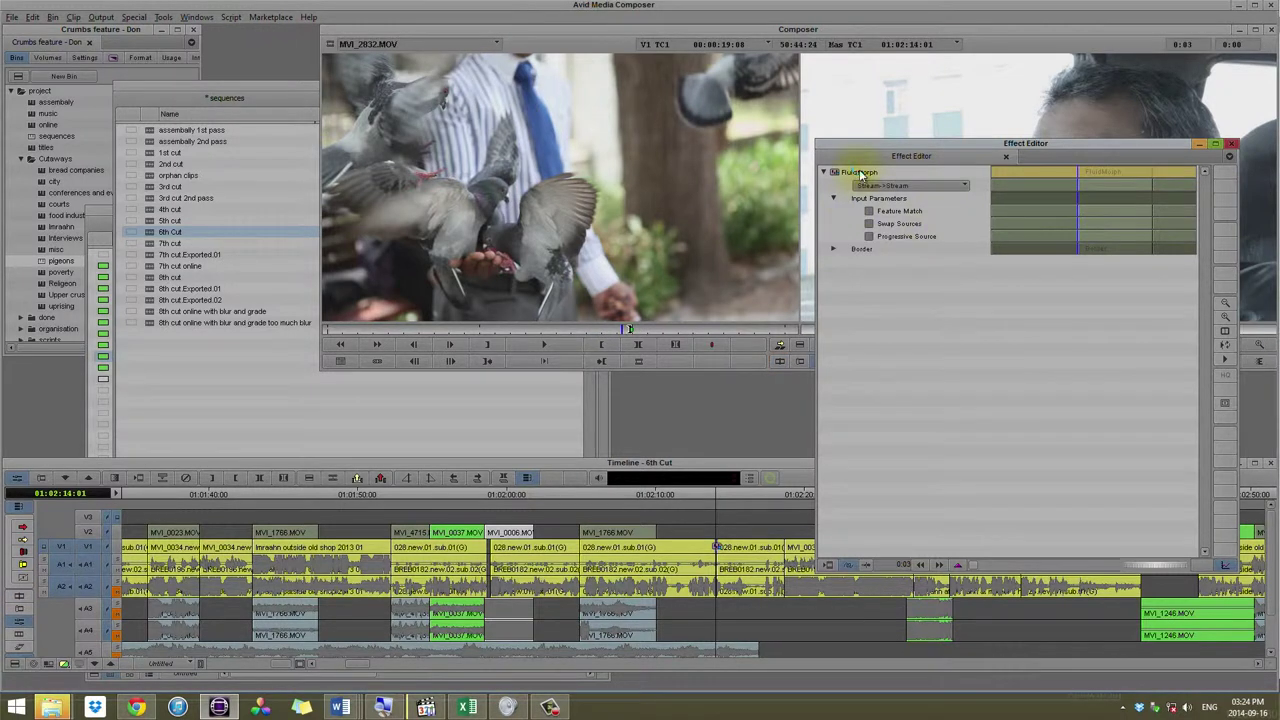
{"action": "left_click_drag", "start_coordinate": [900, 147], "coordinate": [127, 65]}
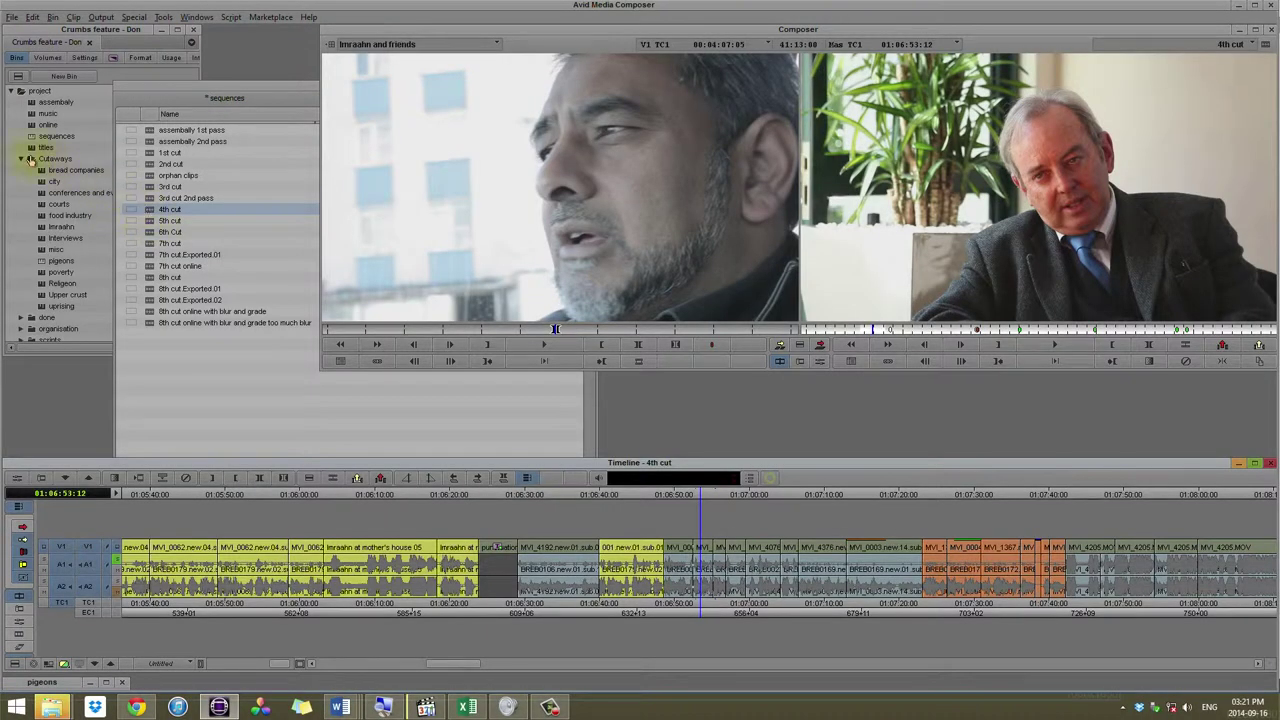
- Bring the Project bin list forward and select the bread companies, then the pigeons Cutaways bin
{"action": "left_click", "coordinate": [31, 160]}
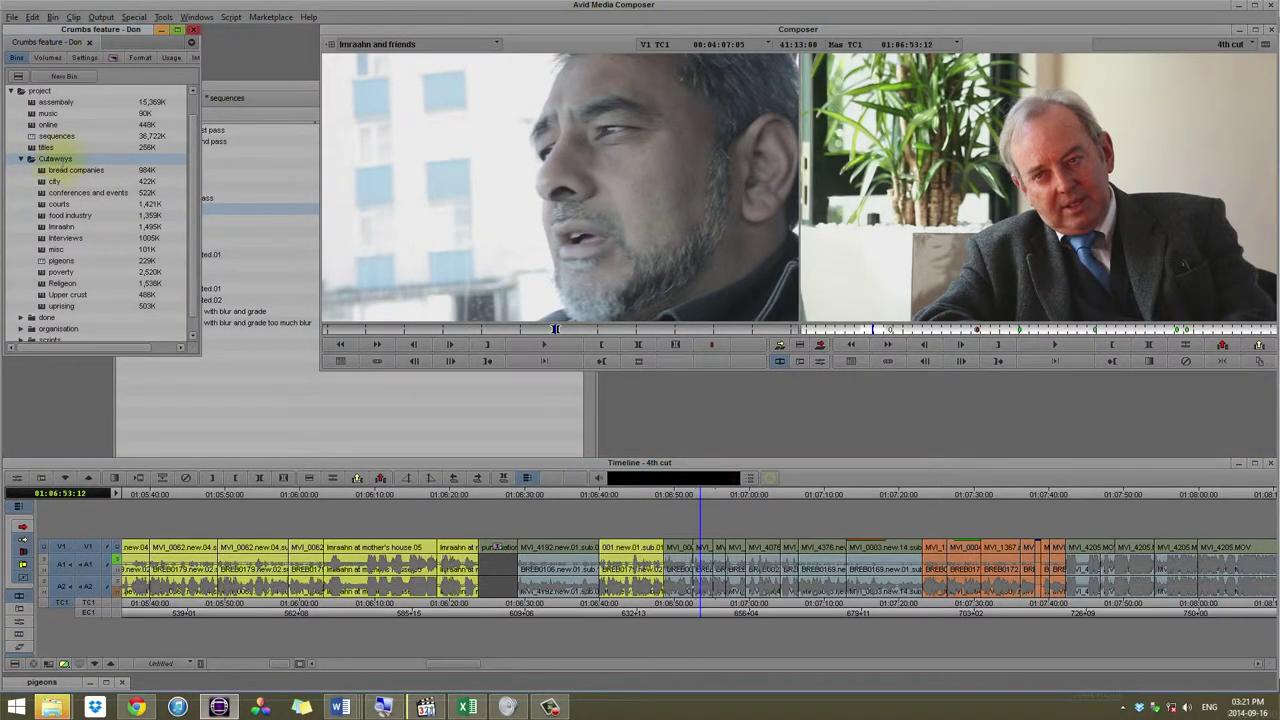
{"action": "left_click", "coordinate": [45, 174]}
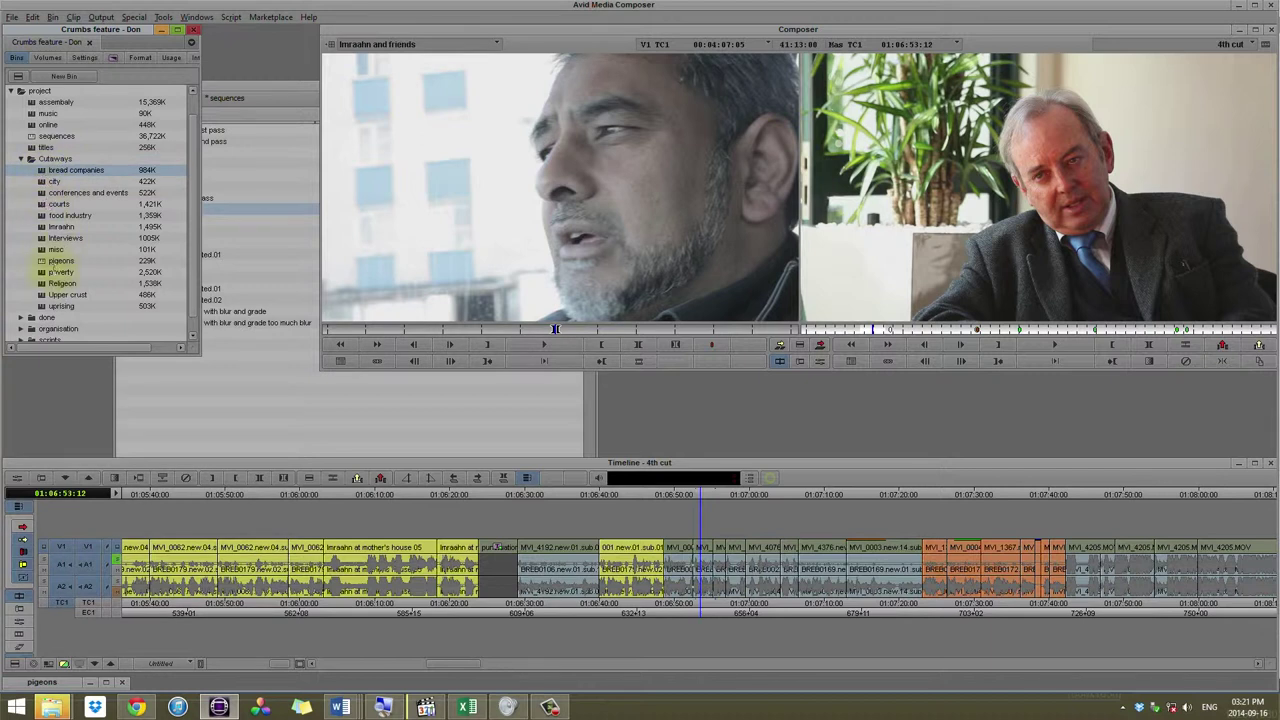
{"action": "left_click", "coordinate": [45, 263]}
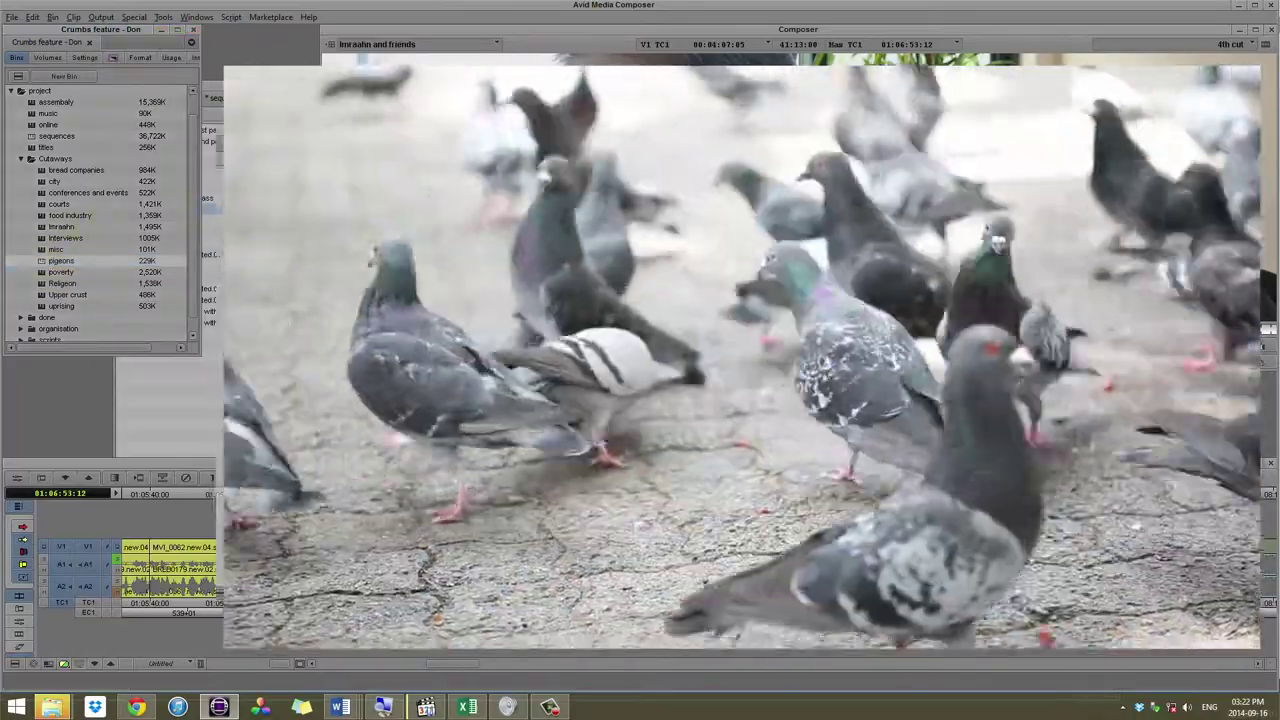
- Open the pigeons bin and preview clips MVI_0059, MVI_2823, MVI_2828 and MVI_2831.MOV
{"action": "double_click", "coordinate": [122, 262]}
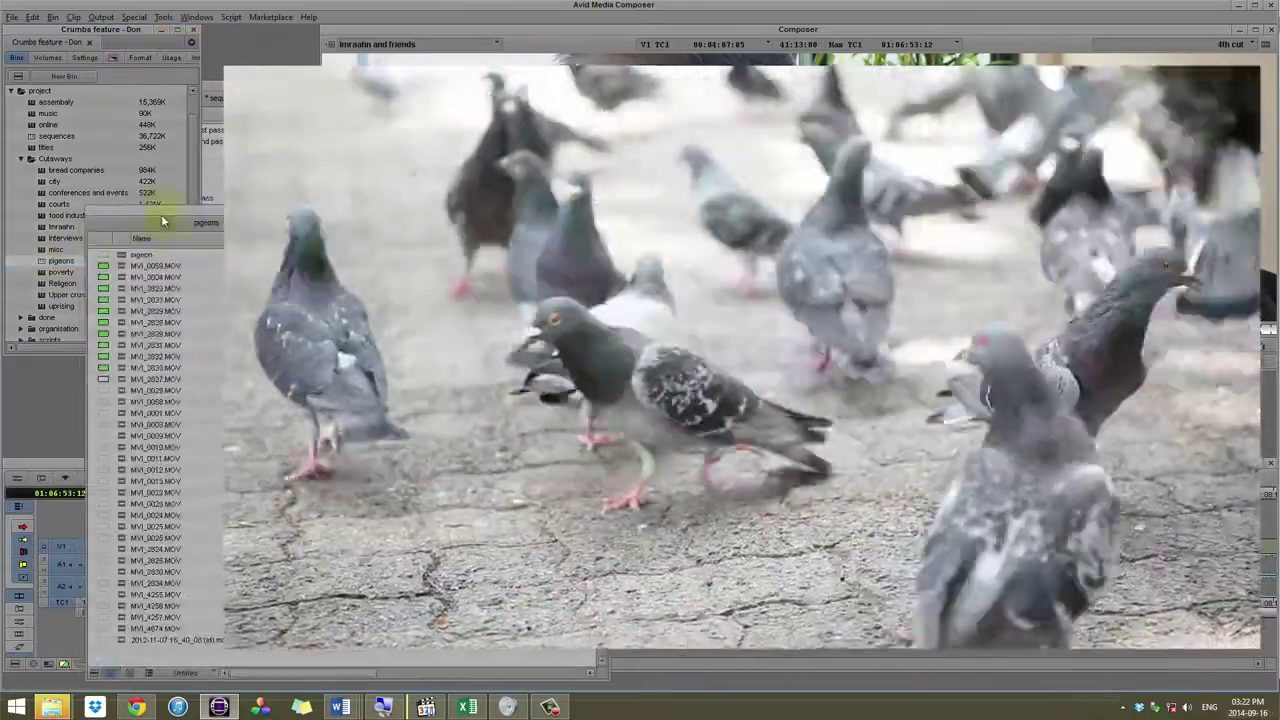
{"action": "double_click", "coordinate": [125, 266]}
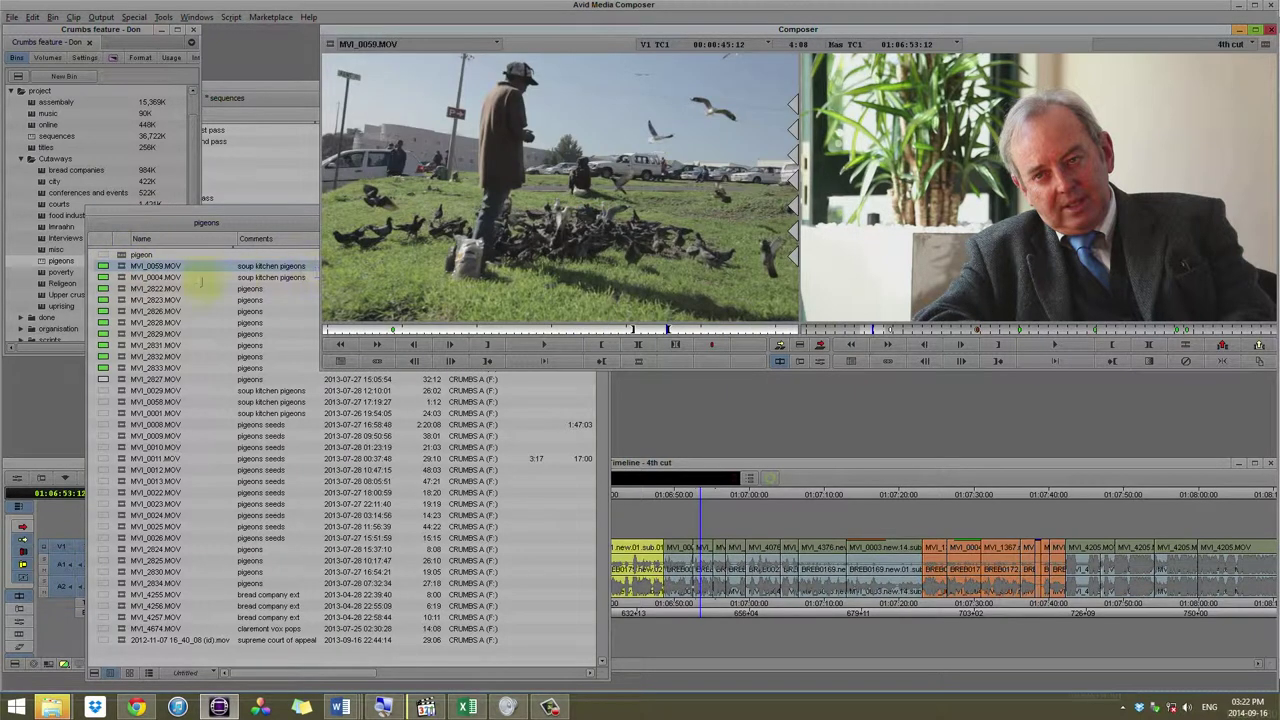
{"action": "left_click", "coordinate": [121, 302]}
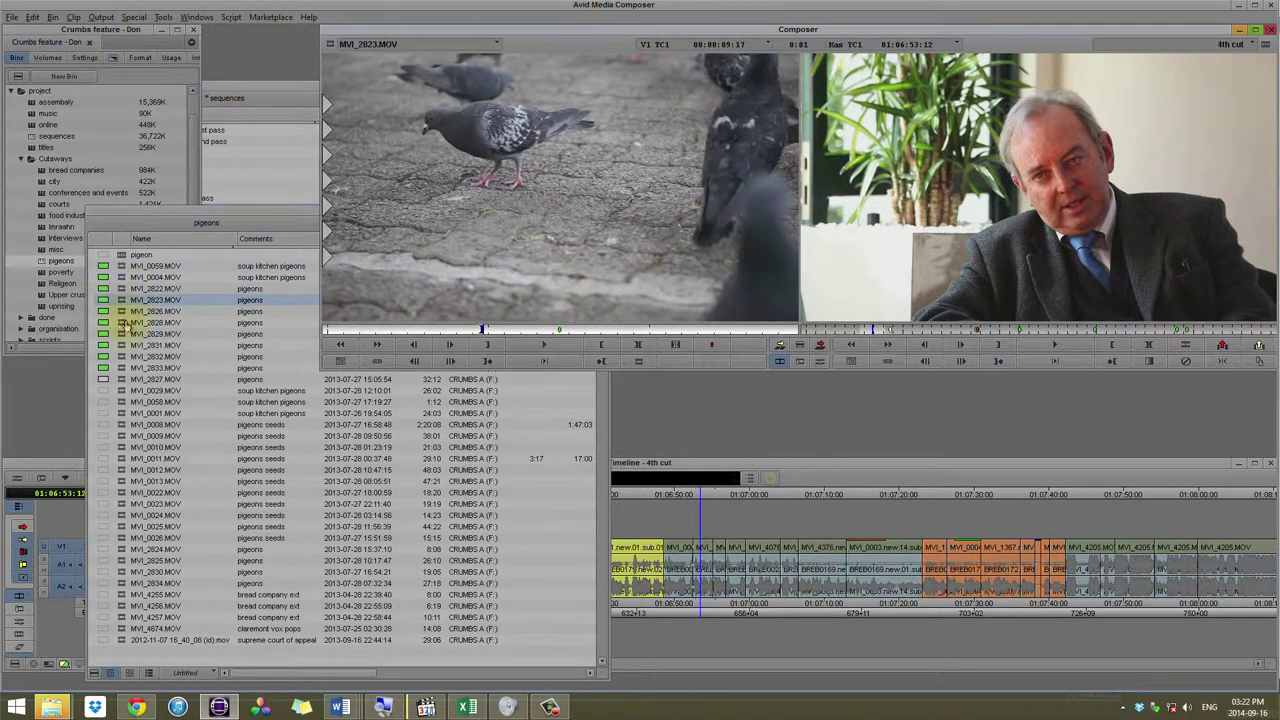
{"action": "double_click", "coordinate": [121, 322]}
{"action": "double_click", "coordinate": [121, 346]}
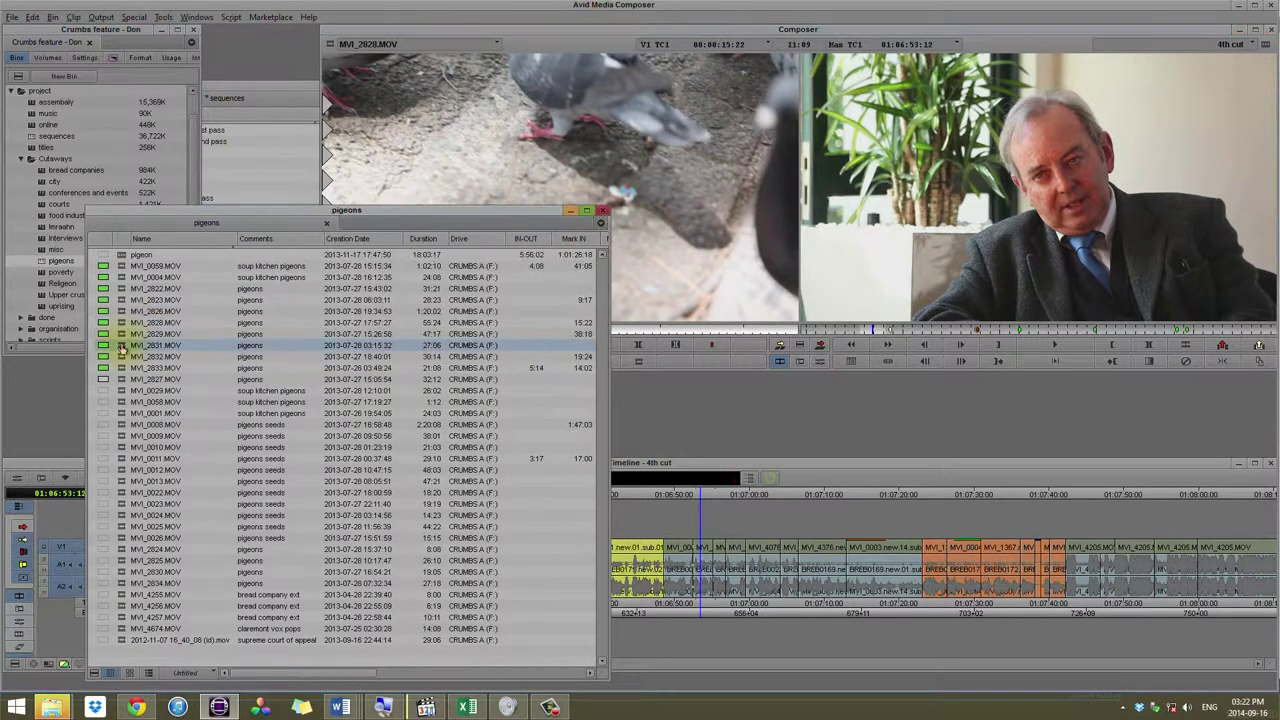
- Load MVI_2832.MOV as source, return to its marked shot start and bring the sequences bin forward
{"action": "left_click", "coordinate": [122, 358]}
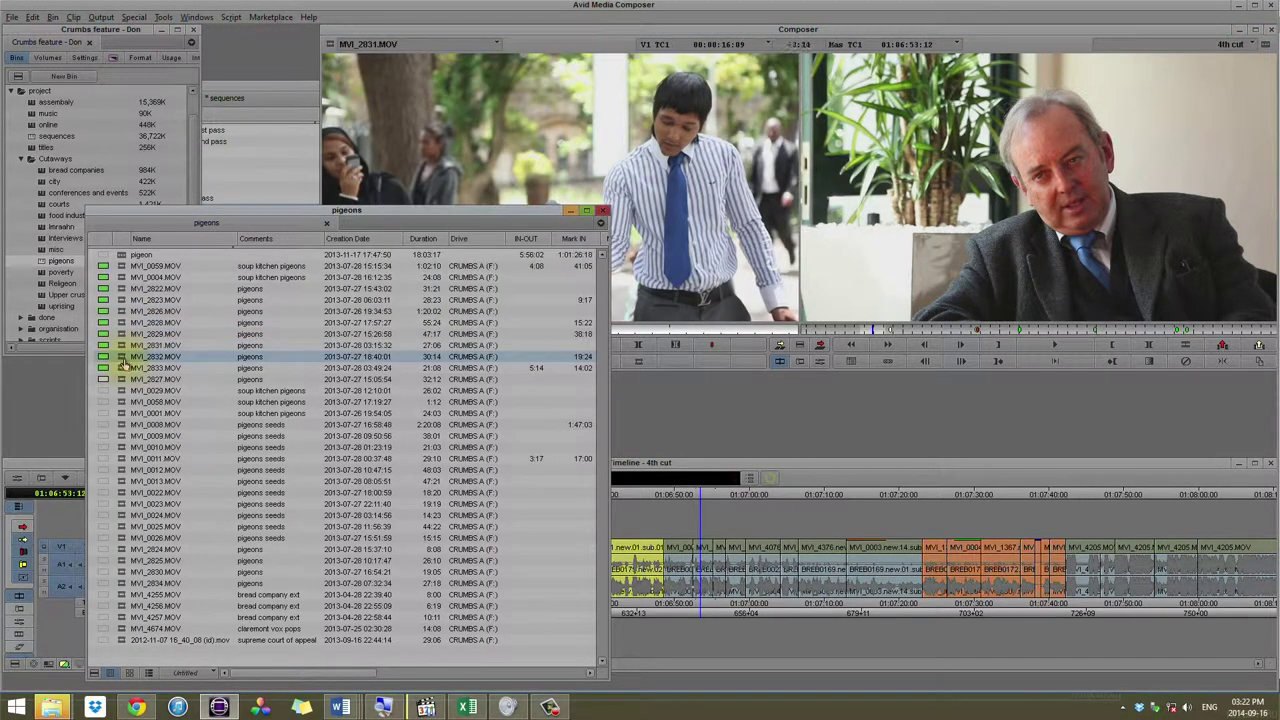
{"action": "double_click", "coordinate": [121, 360]}
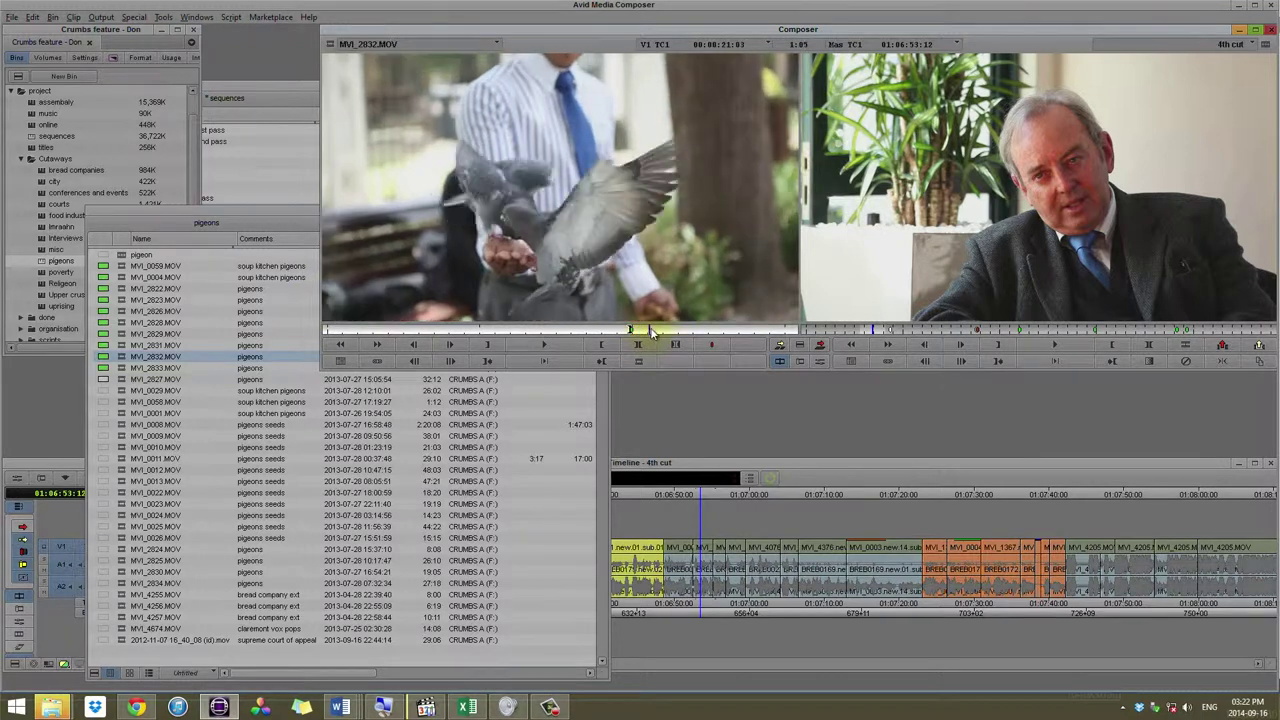
{"action": "left_click_drag", "start_coordinate": [648, 340], "coordinate": [612, 336]}
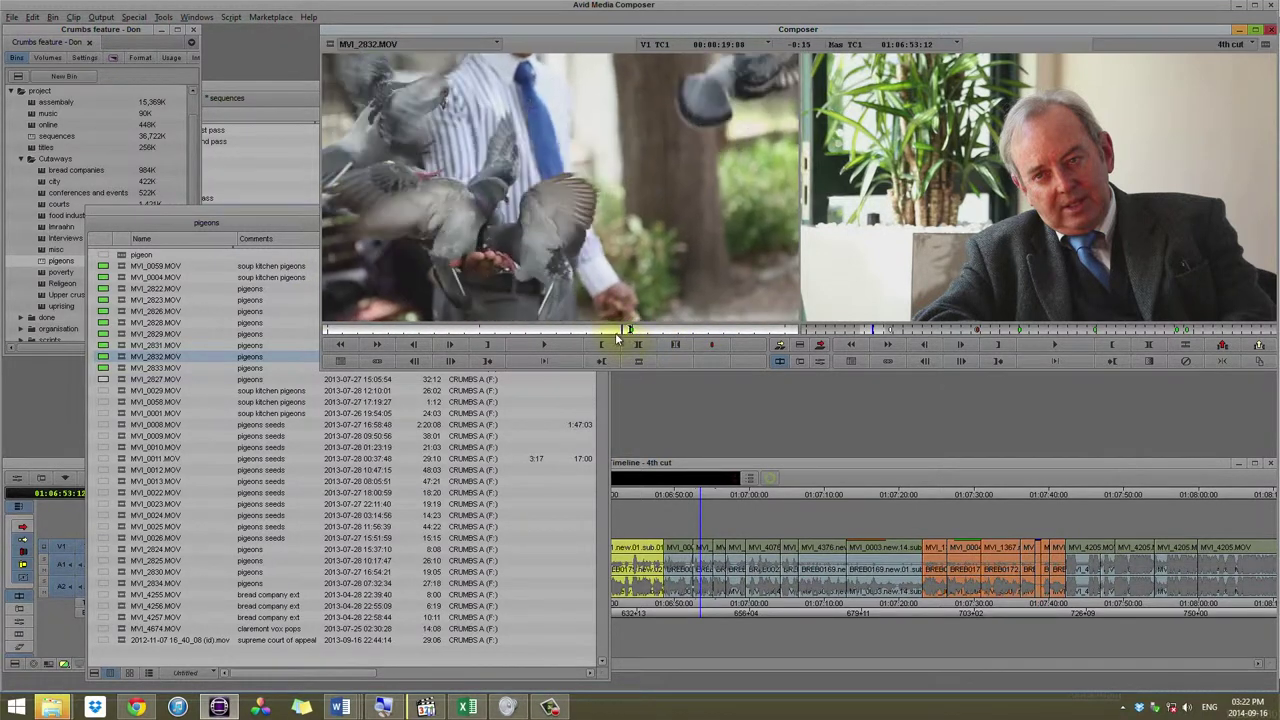
{"action": "left_click", "coordinate": [247, 97]}
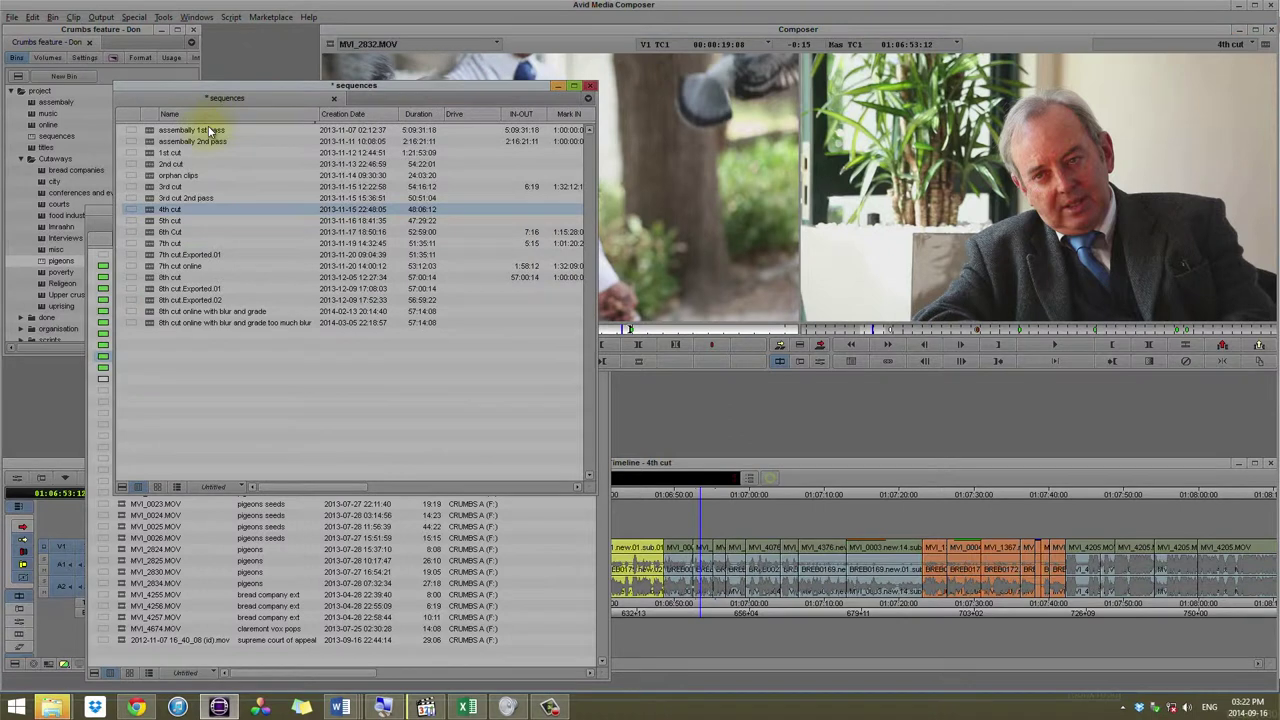
- Load the 6th Cut sequence, zoom its timeline out and scrub to around 01:05:51
{"action": "left_click", "coordinate": [150, 220]}
{"action": "double_click", "coordinate": [152, 232]}
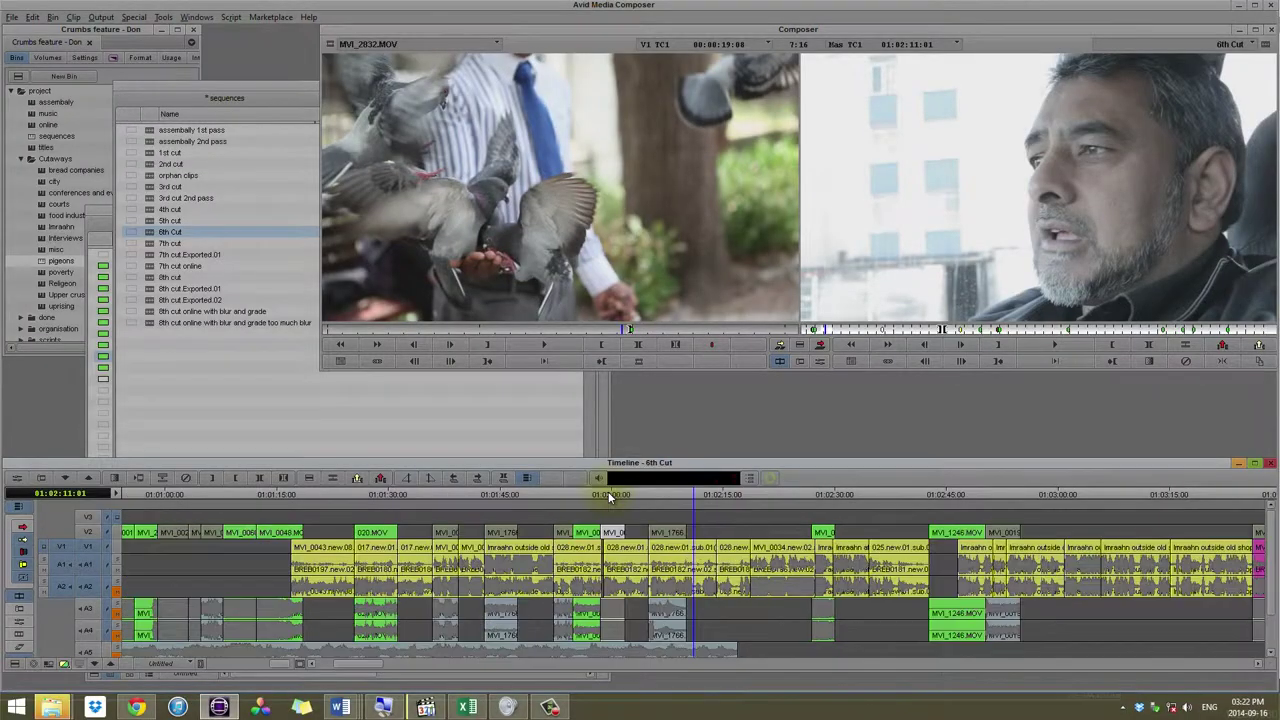
{"action": "key", "text": "ctrl+["}
{"action": "key", "text": "ctrl+["}
{"action": "left_click_drag", "start_coordinate": [782, 494], "coordinate": [1030, 501]}
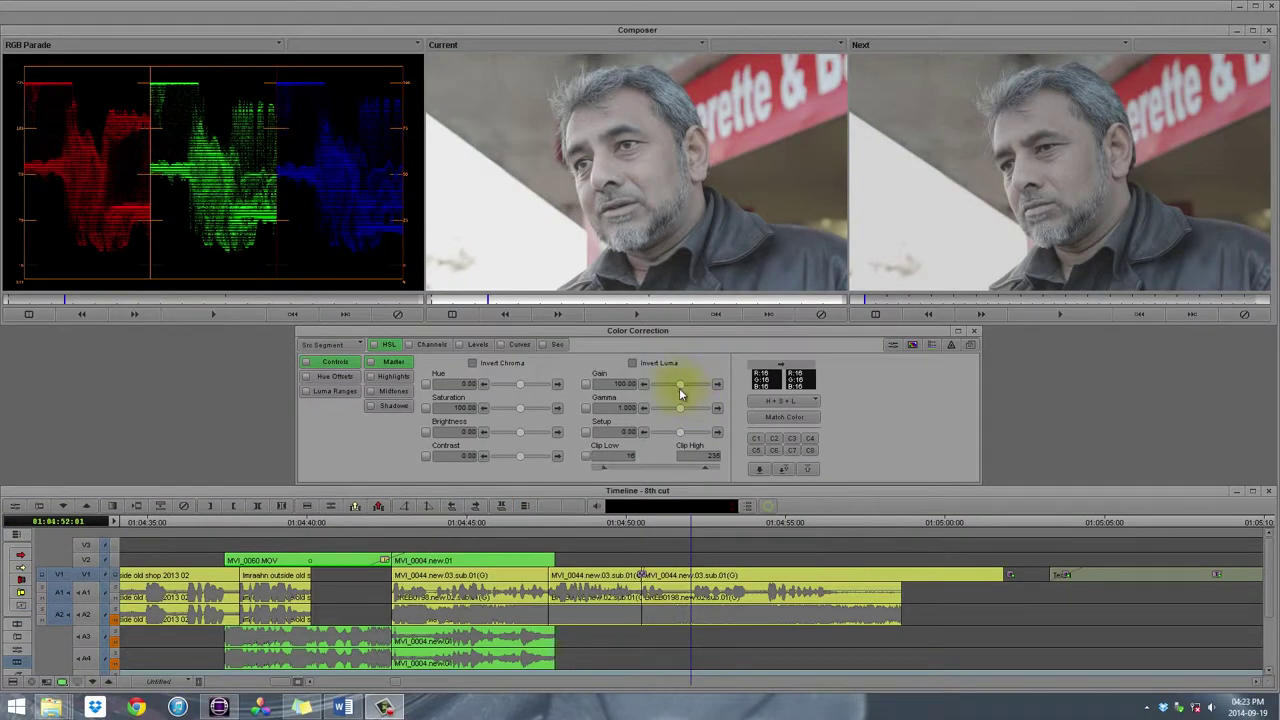
- Lower the interview shot's gamma from 1.000 to 0.851 to darken the midtones
{"action": "left_click_drag", "start_coordinate": [681, 410], "coordinate": [683, 391]}
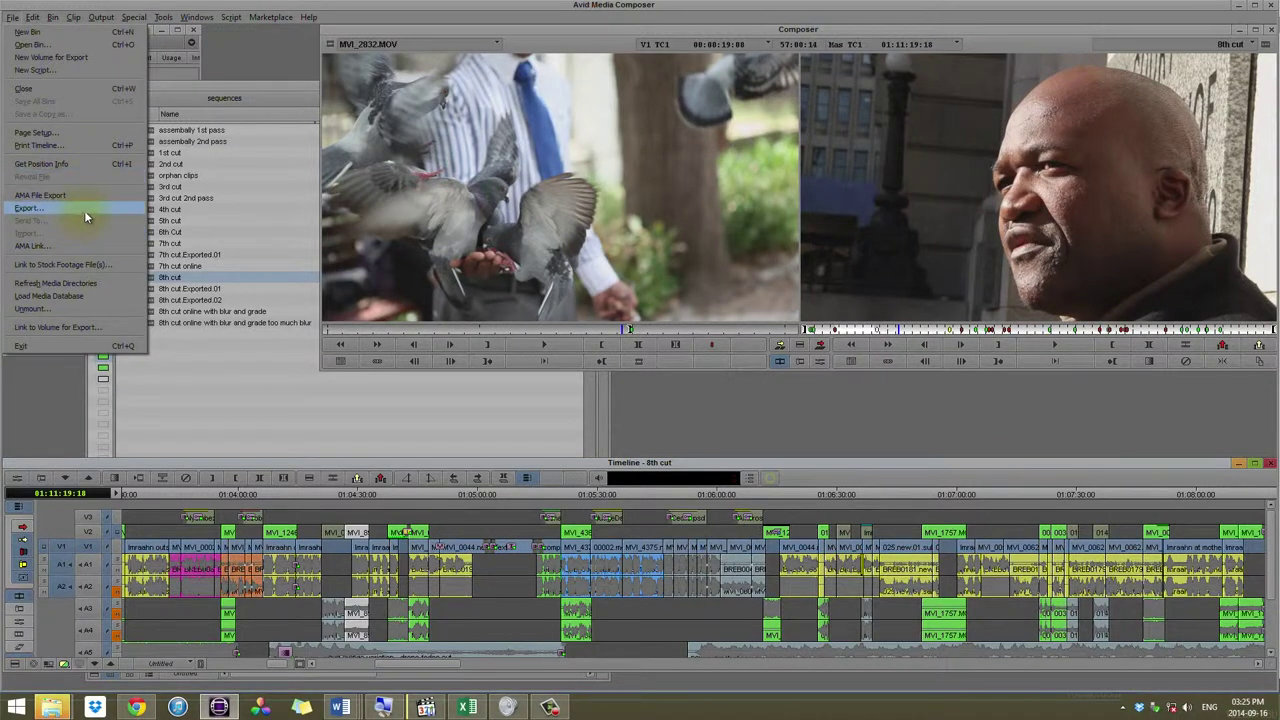
- Open the 8th cut's Export Settings and show the Export As format list
{"action": "key", "text": "Escape"}
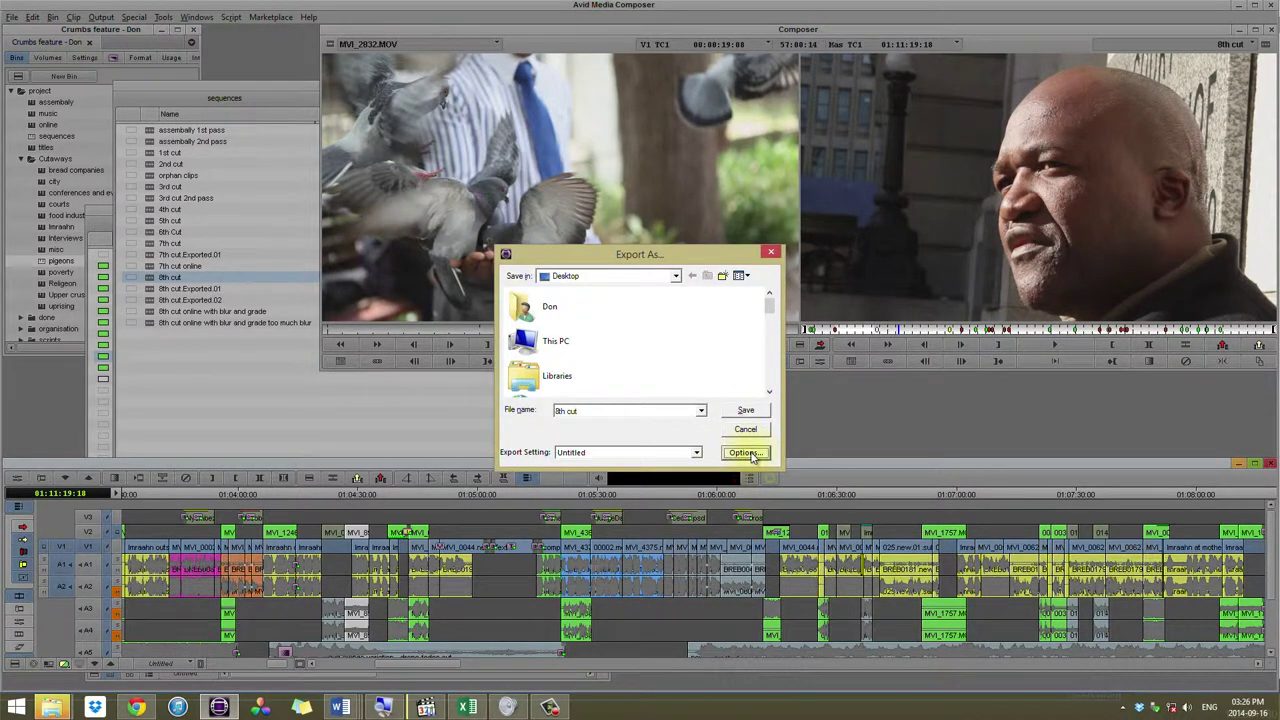
{"action": "left_click", "coordinate": [744, 453]}
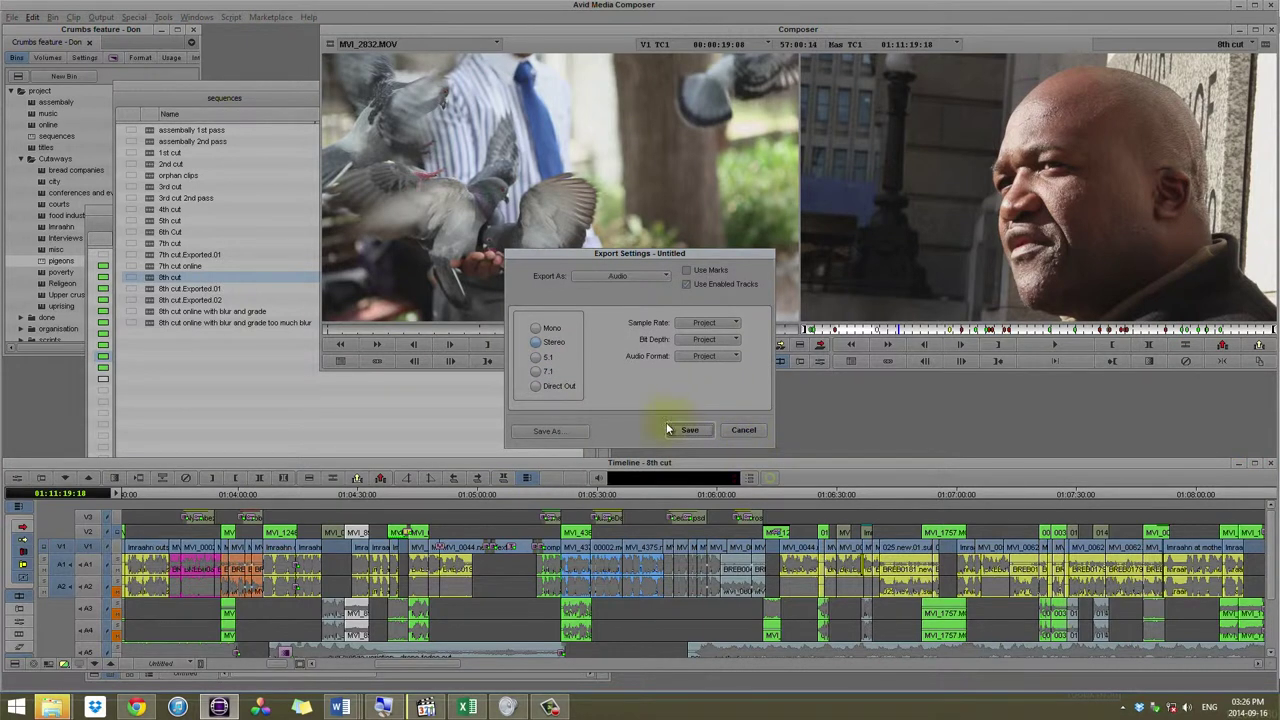
{"action": "left_click", "coordinate": [648, 276]}
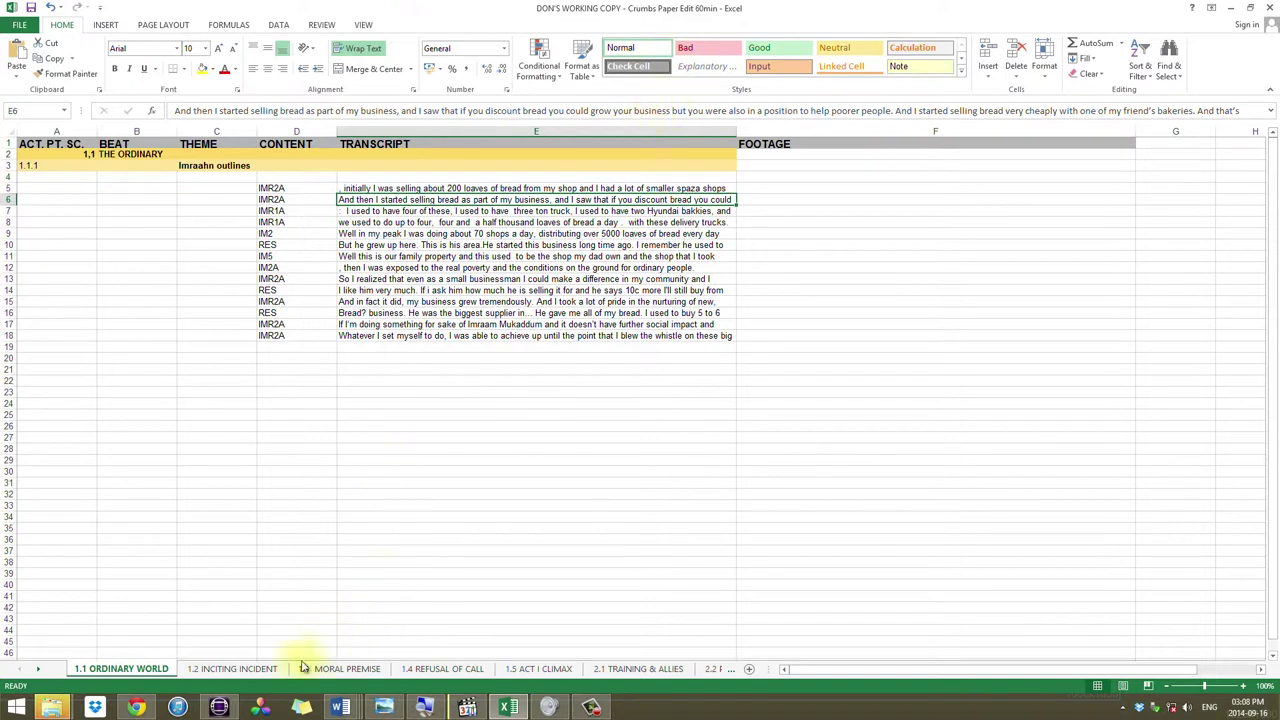
- Jump the assembly 1st pass to 01:03:57, then check the 1.3 MORAL PREMISE and 1.1 ORDINARY WORLD sheets
{"action": "left_click", "coordinate": [221, 707]}
{"action": "left_click_drag", "start_coordinate": [191, 494], "coordinate": [626, 503]}
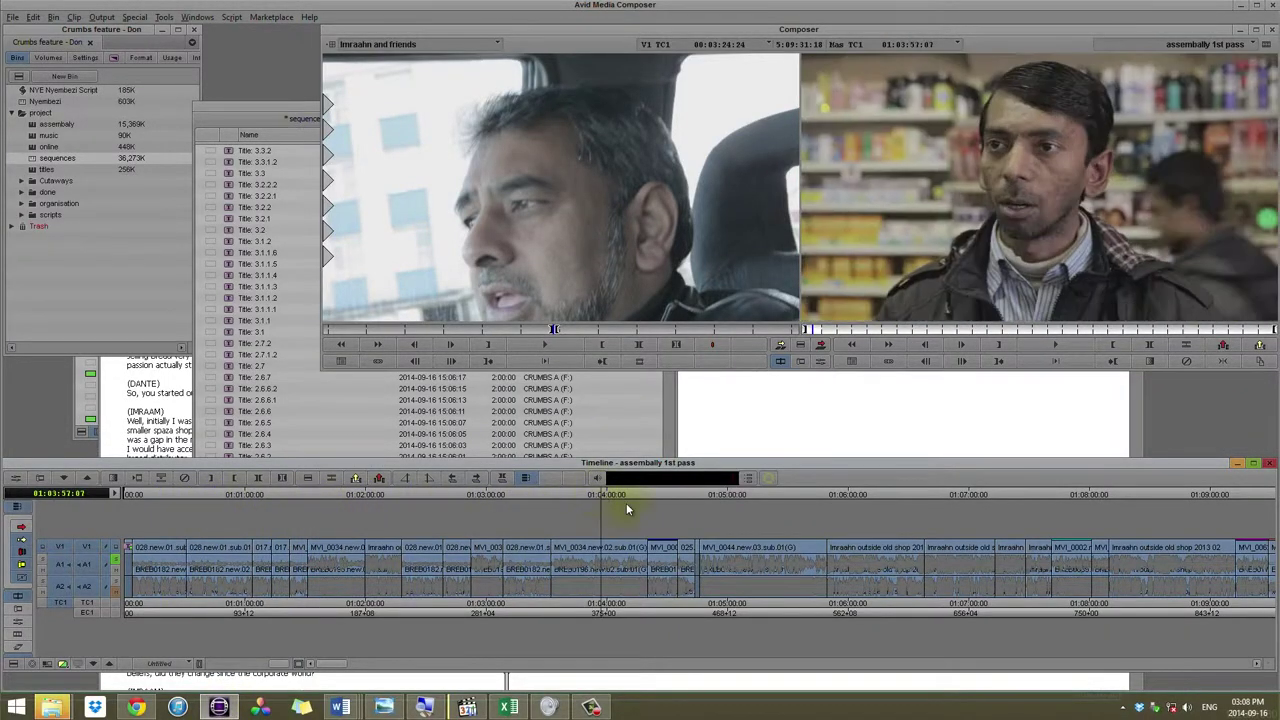
{"action": "mouse_move", "coordinate": [340, 707]}
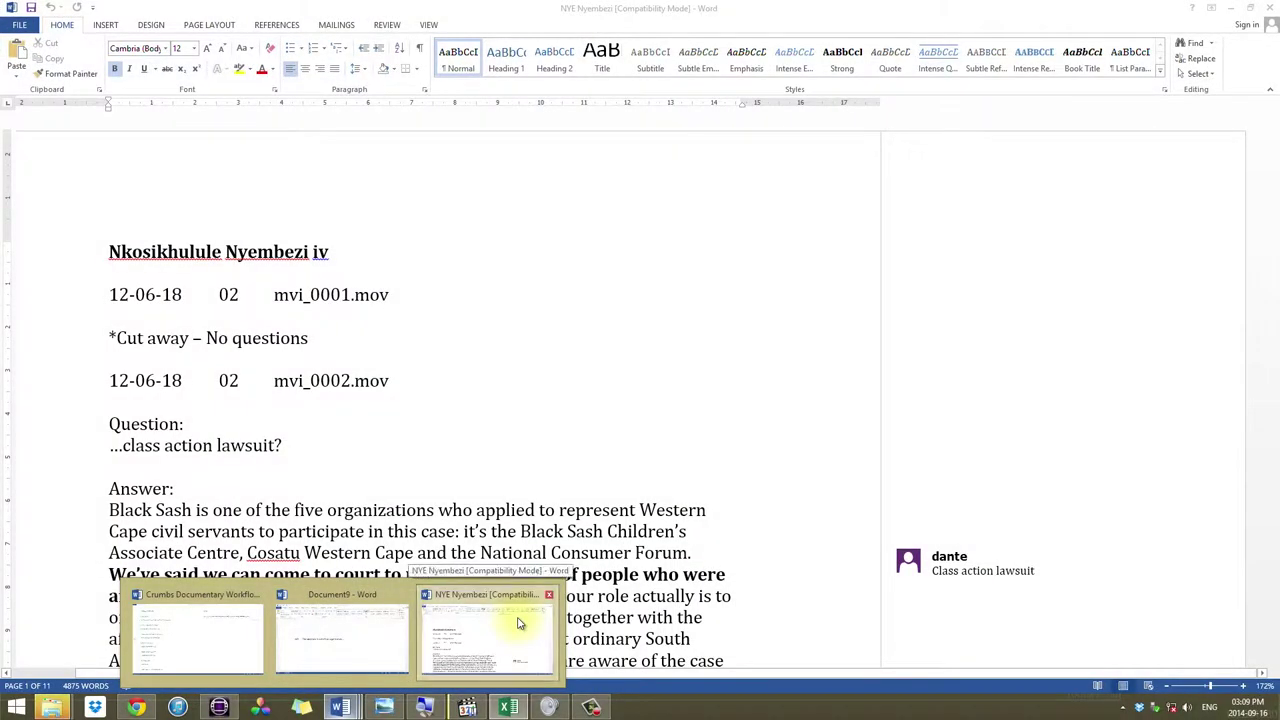
{"action": "left_click", "coordinate": [518, 624]}
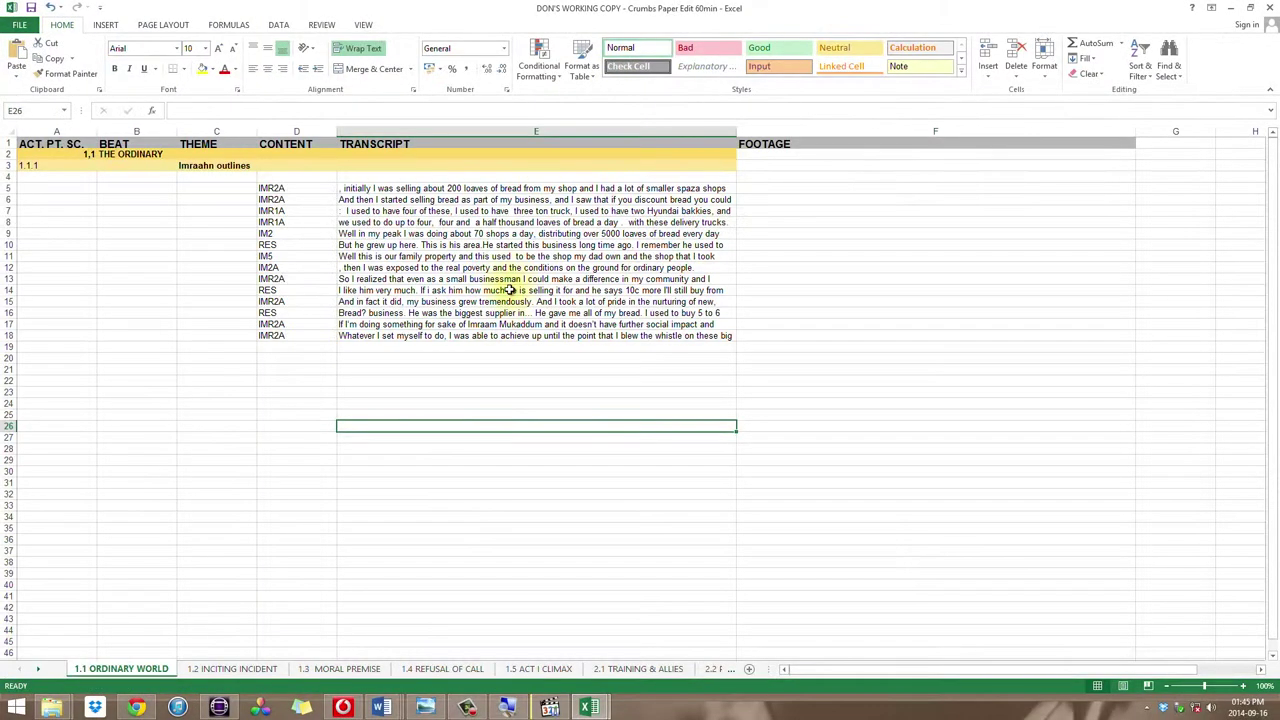
{"action": "left_click", "coordinate": [340, 668]}
{"action": "left_click", "coordinate": [112, 670]}
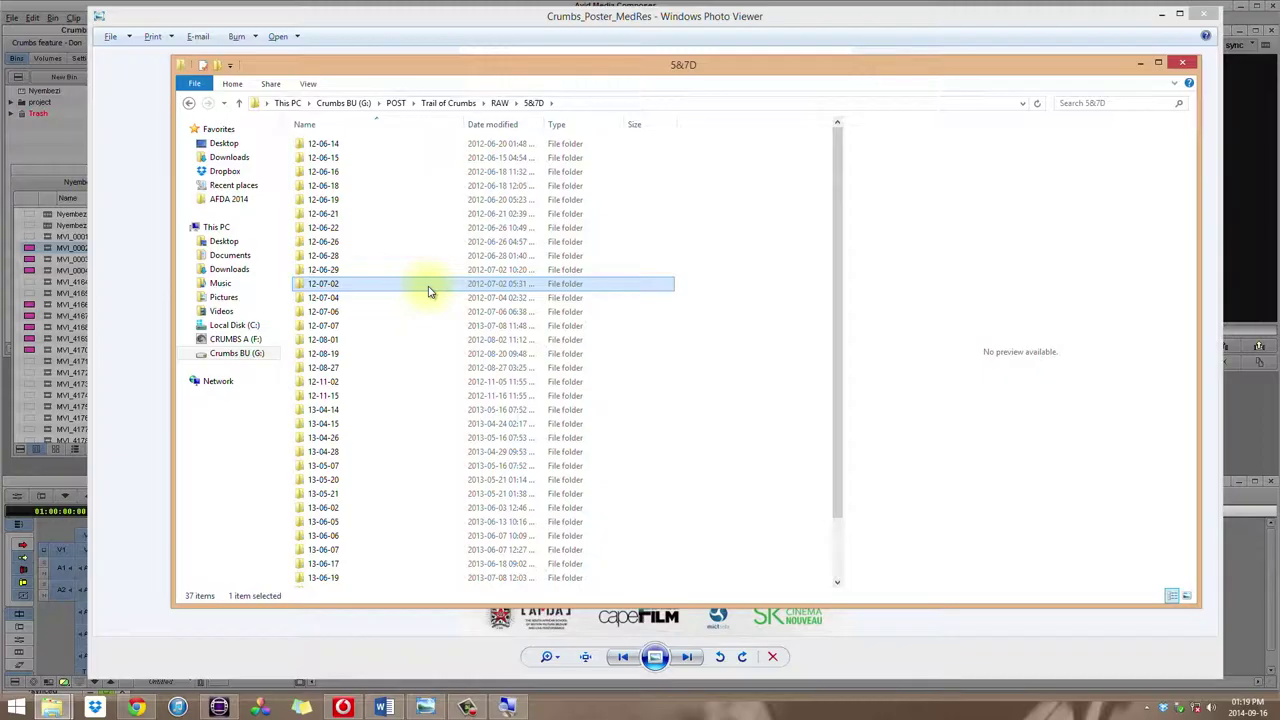
- Scroll through the dated shoot folders in the 5&7D RAW folder
{"action": "scroll", "coordinate": [430, 291], "scroll_direction": "down", "scroll_amount": 2}
{"action": "scroll", "coordinate": [428, 286], "scroll_direction": "up", "scroll_amount": 2}
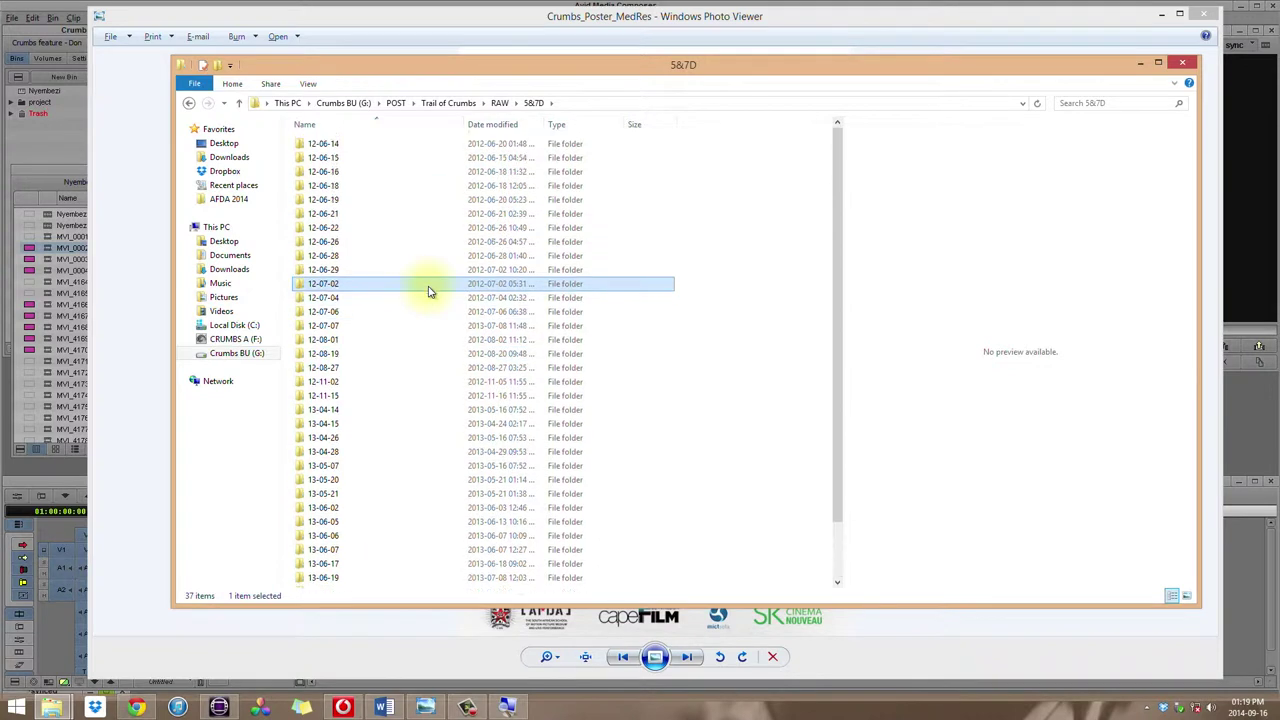